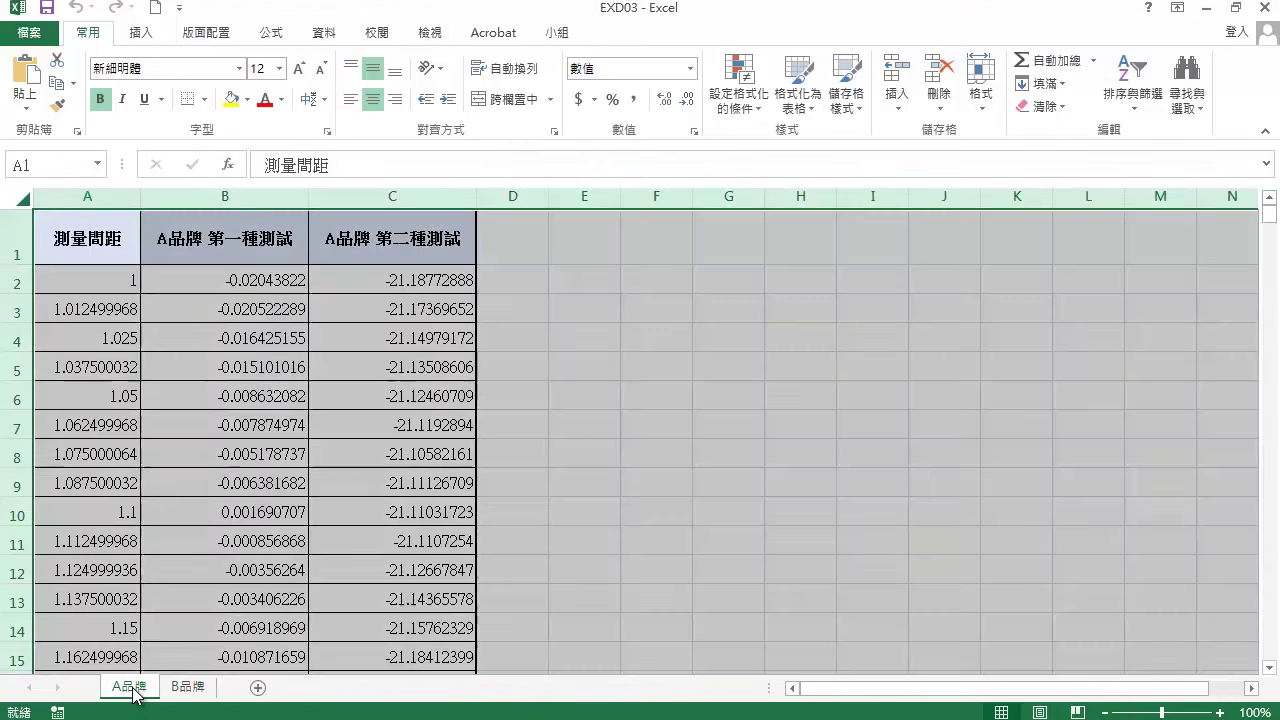
Insert a scatter chart with straight lines from the A品牌 sheet's test data.
left_click(136, 690)
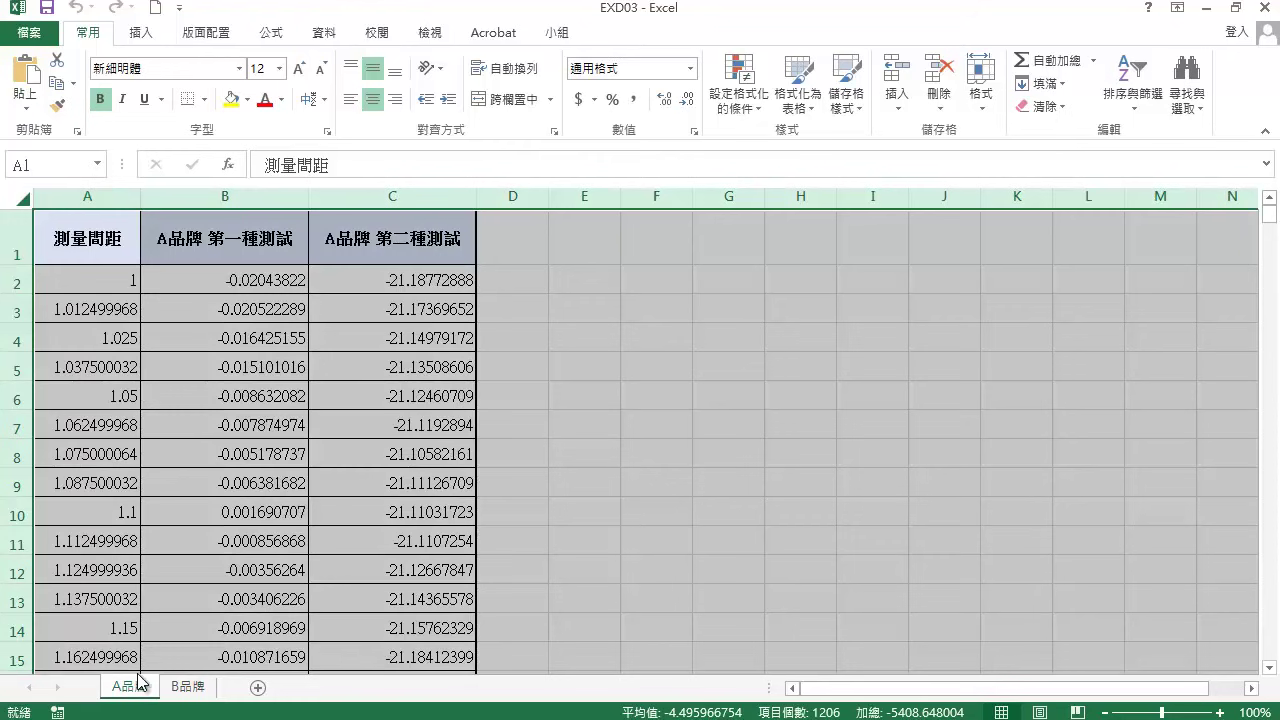
left_click(276, 395)
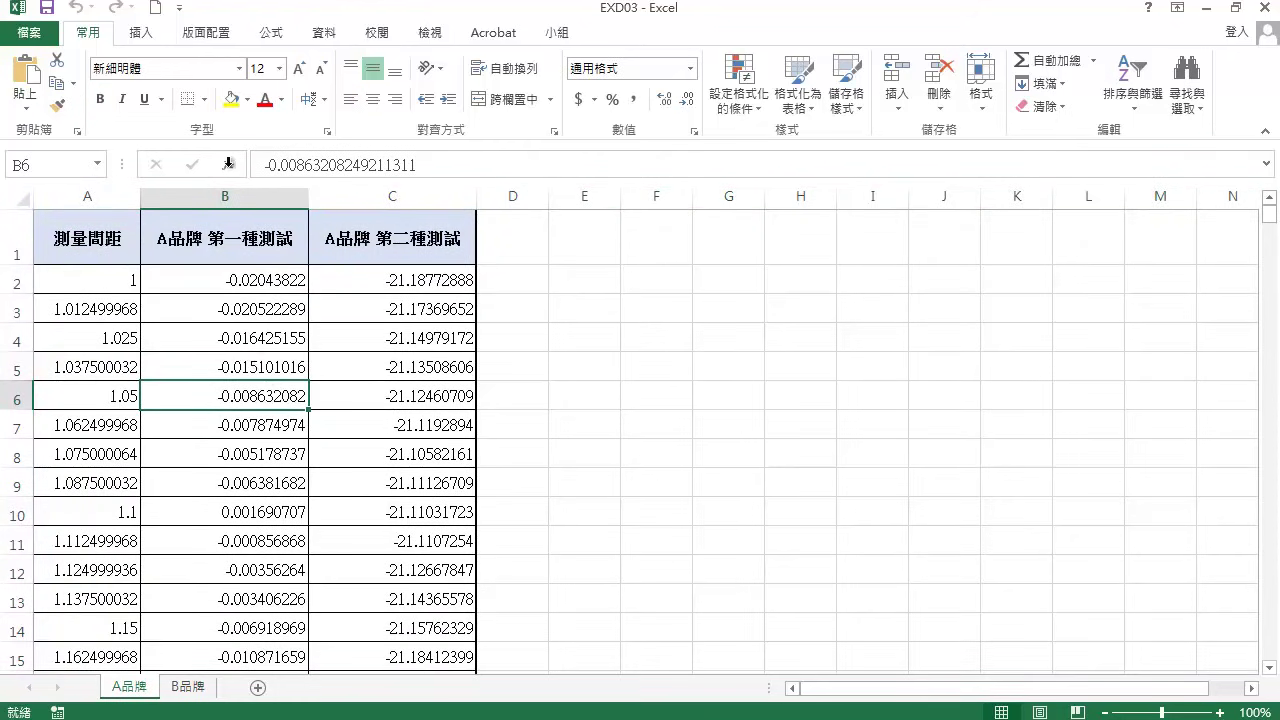
left_click(140, 33)
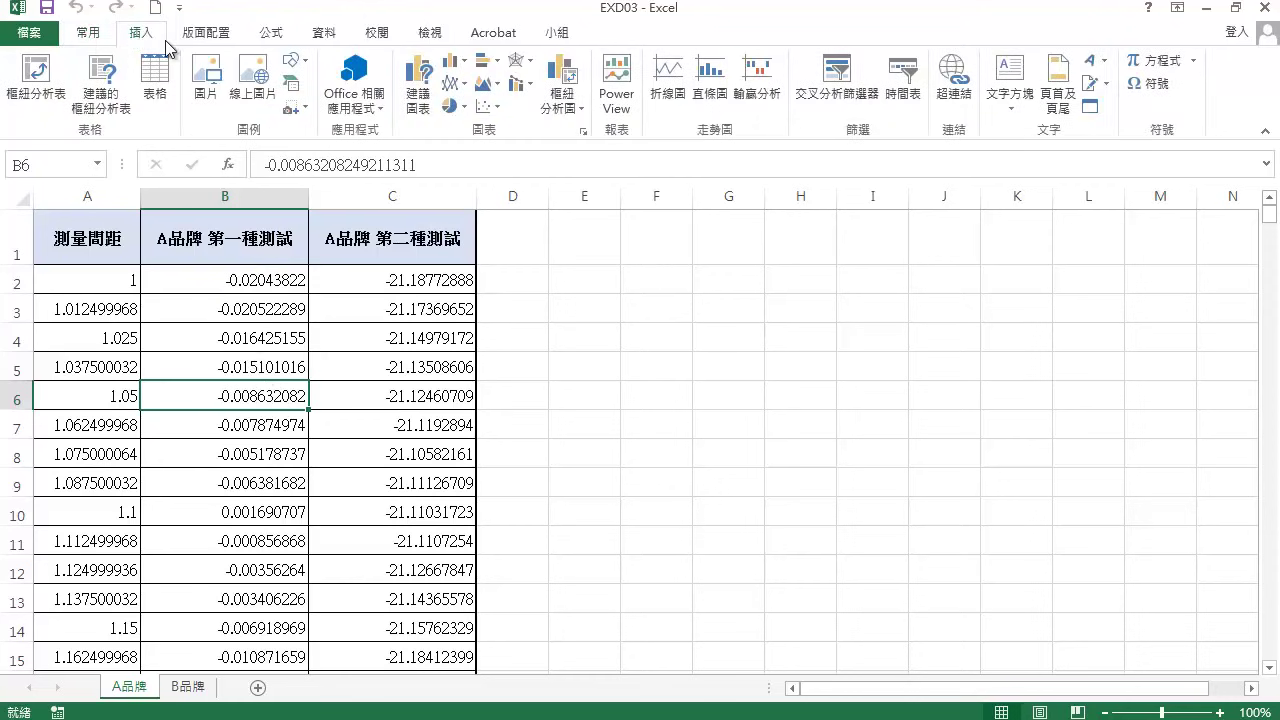
left_click(487, 106)
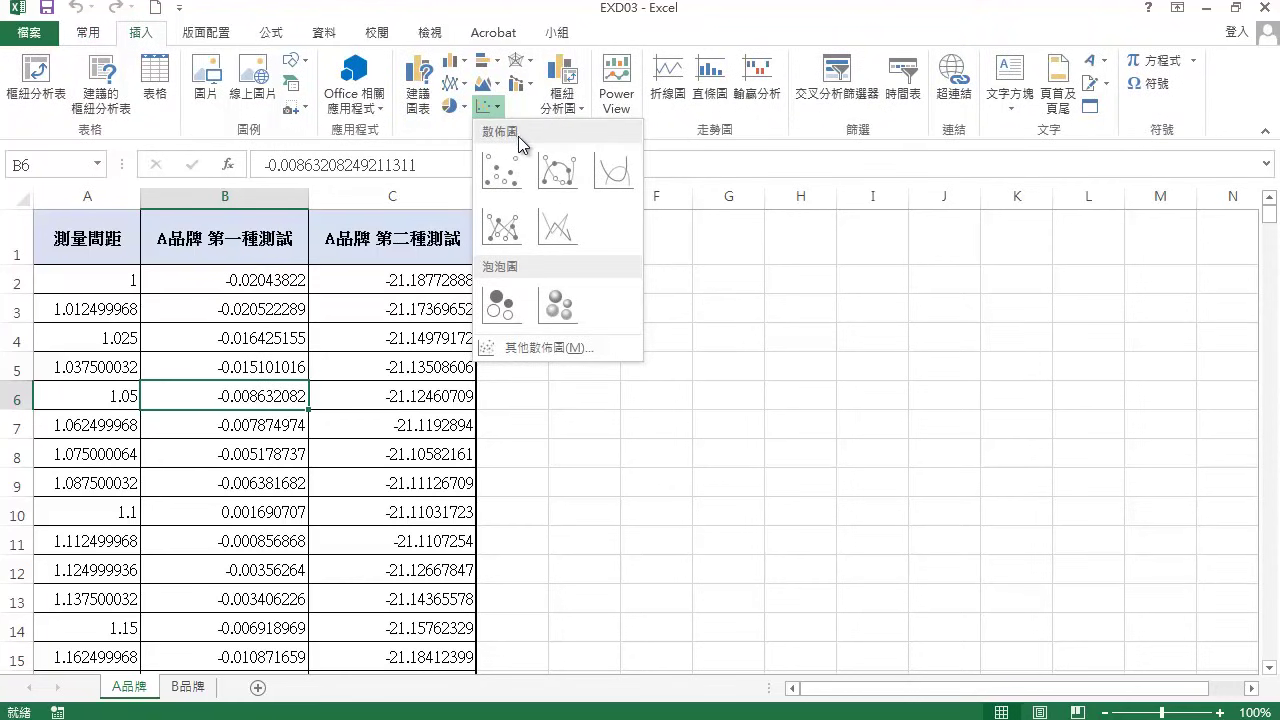
left_click(562, 238)
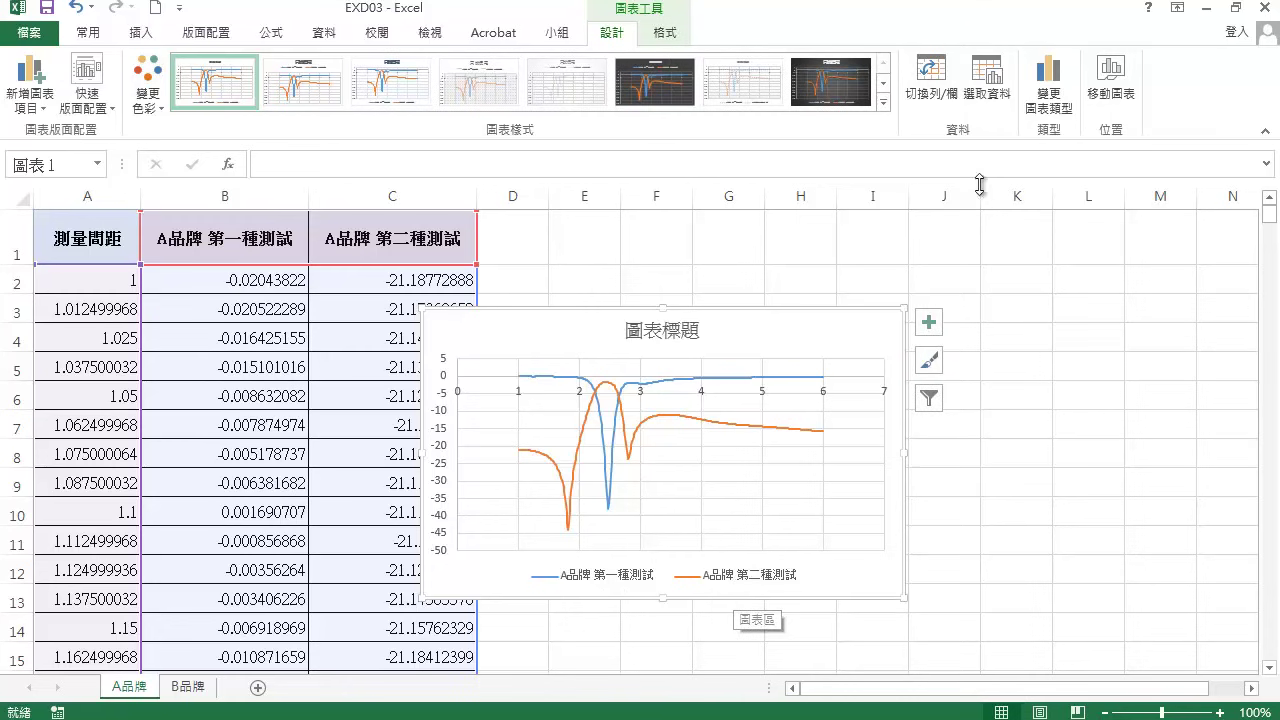
Add a new chart series named from B品牌 cell B1.
left_click(1000, 90)
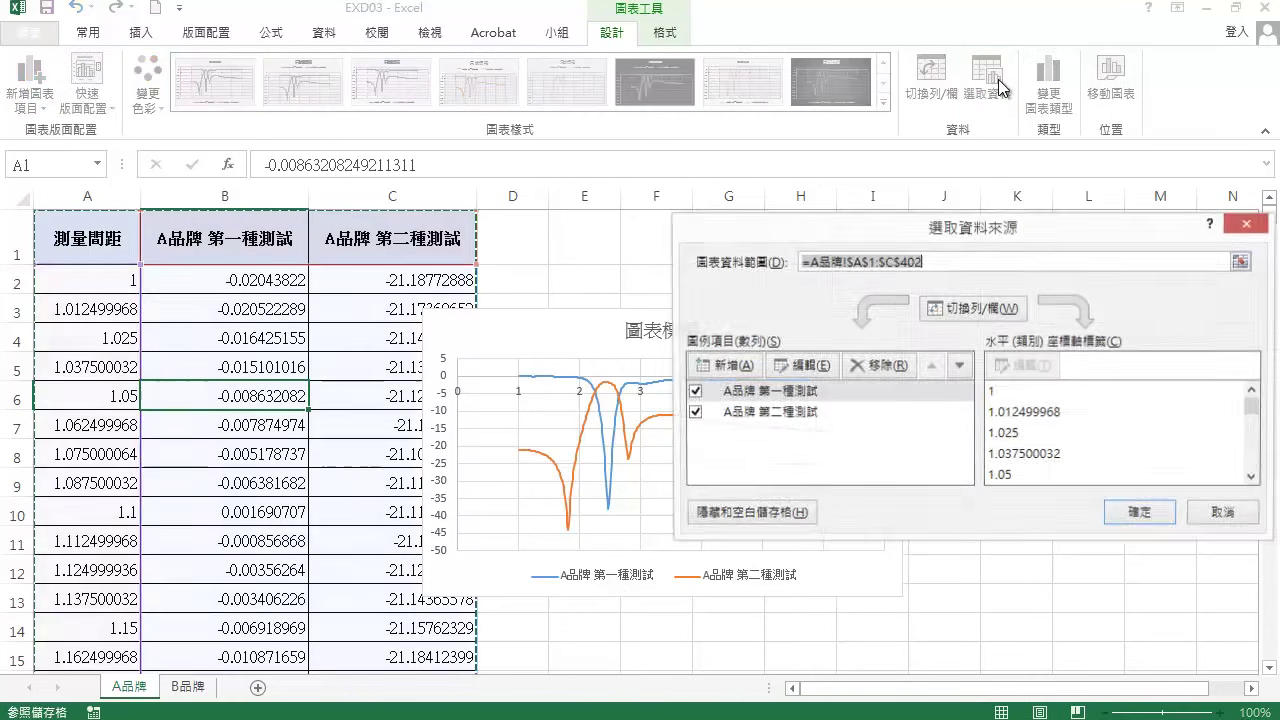
left_click(745, 370)
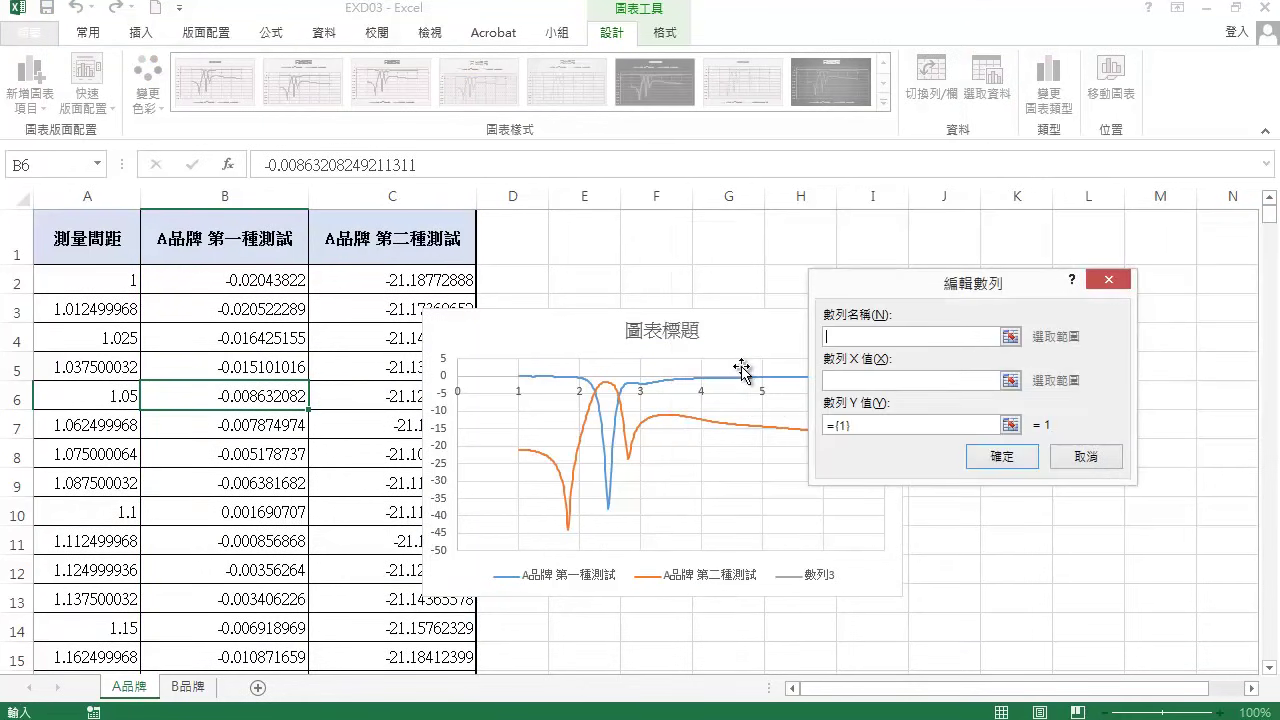
left_click(1011, 338)
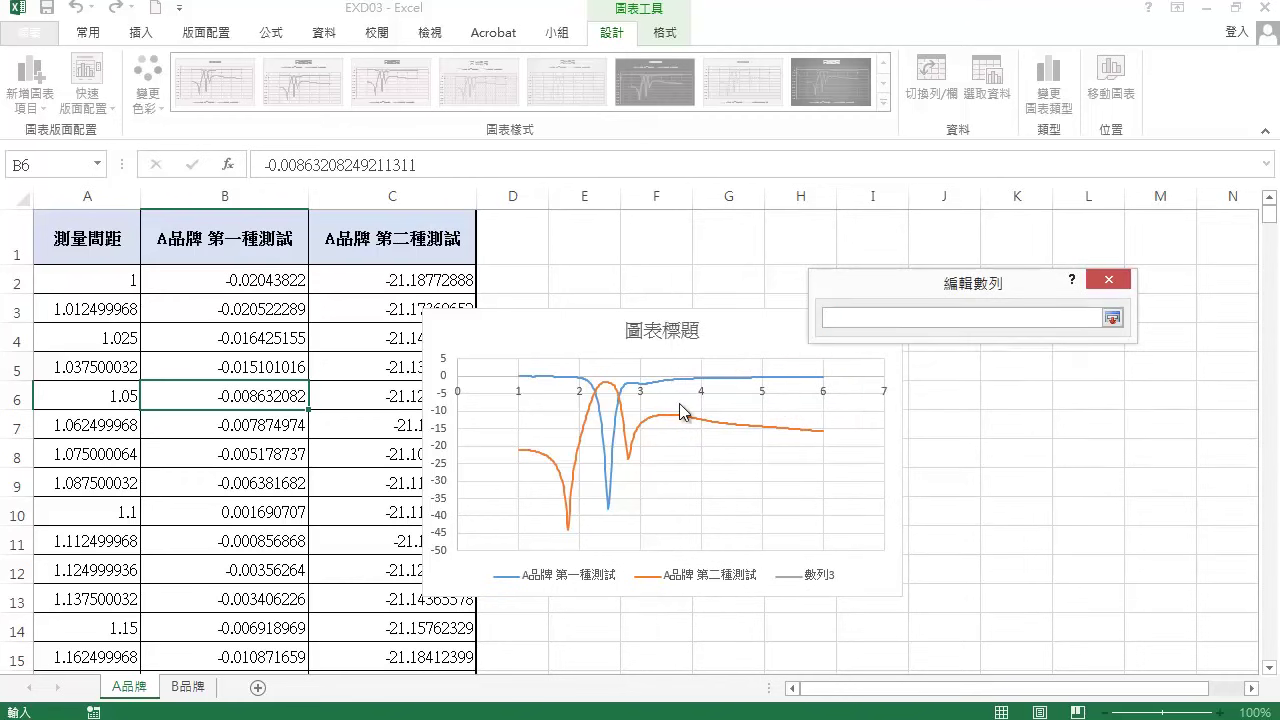
left_click(188, 688)
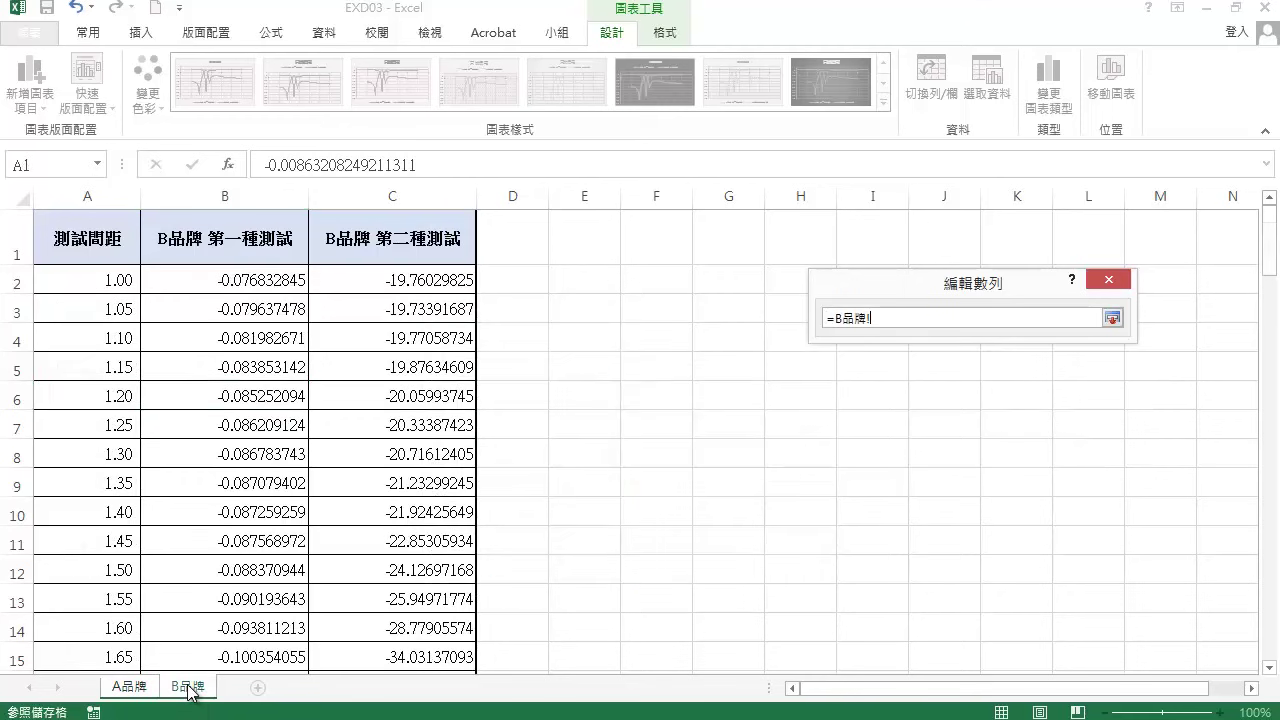
left_click(241, 248)
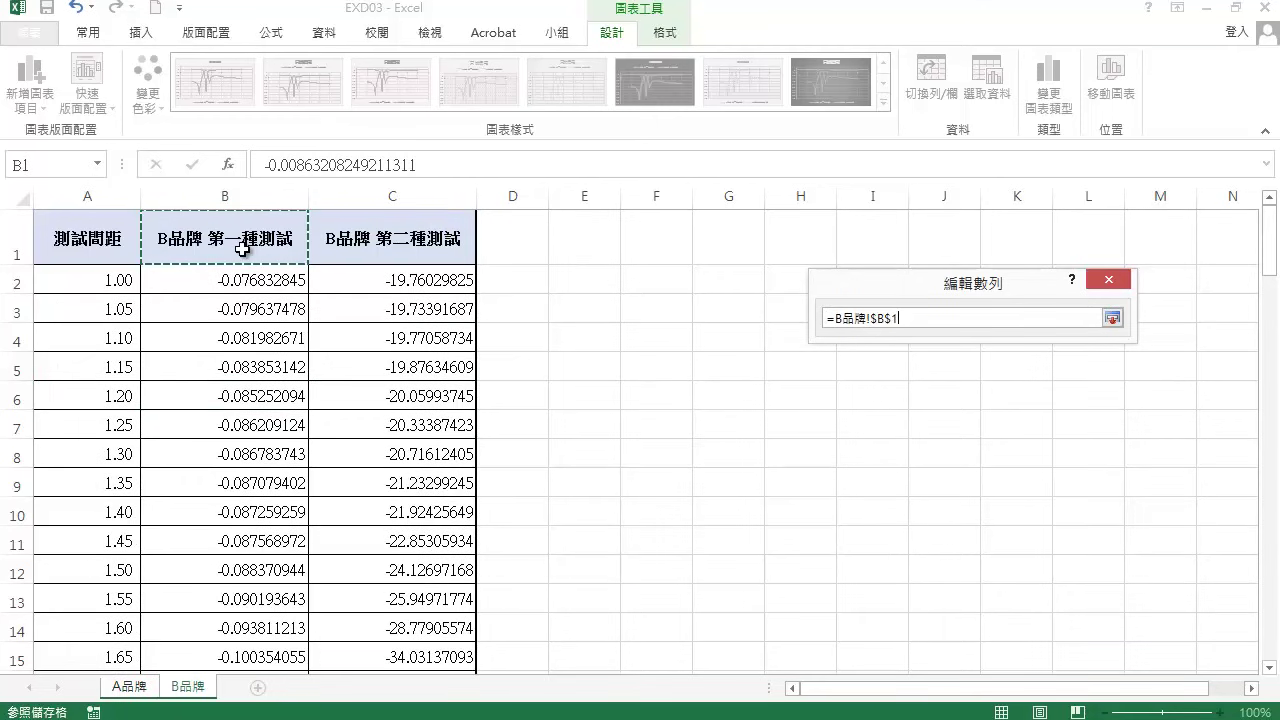
left_click(1113, 318)
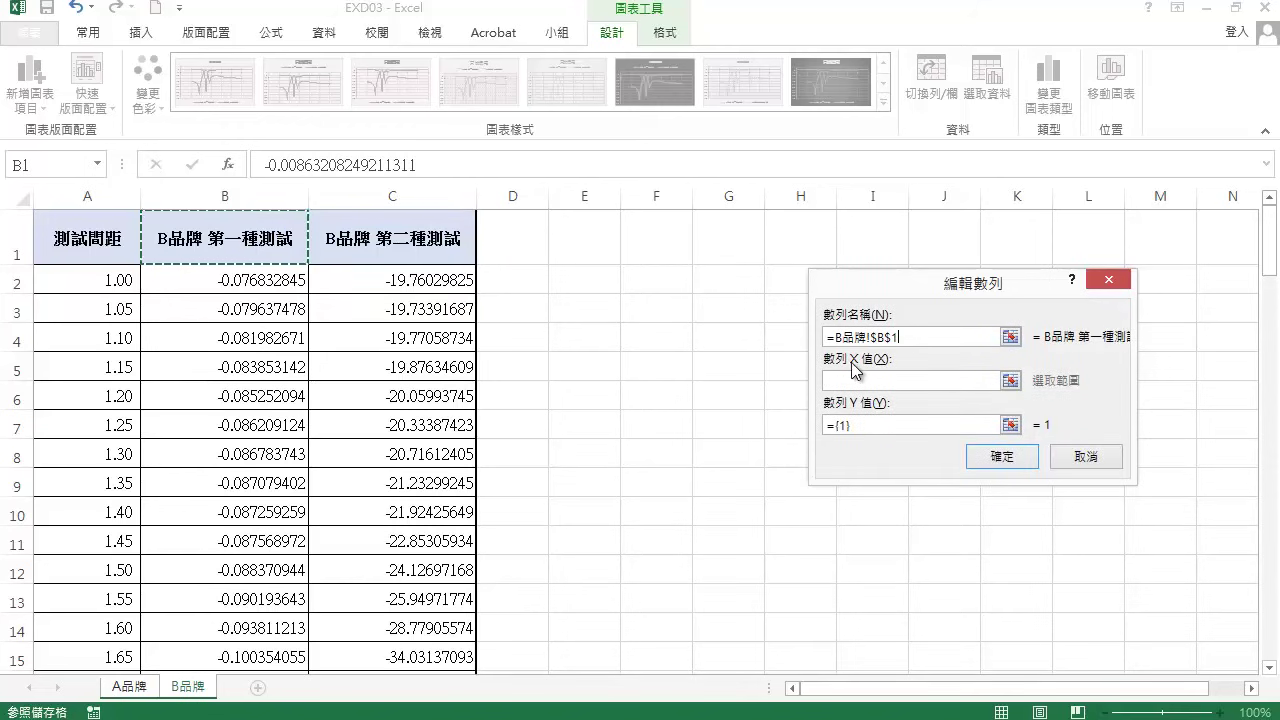
Set the series X values to B品牌 A2:A102 and Y values to B2:B102, then confirm.
left_click(1009, 380)
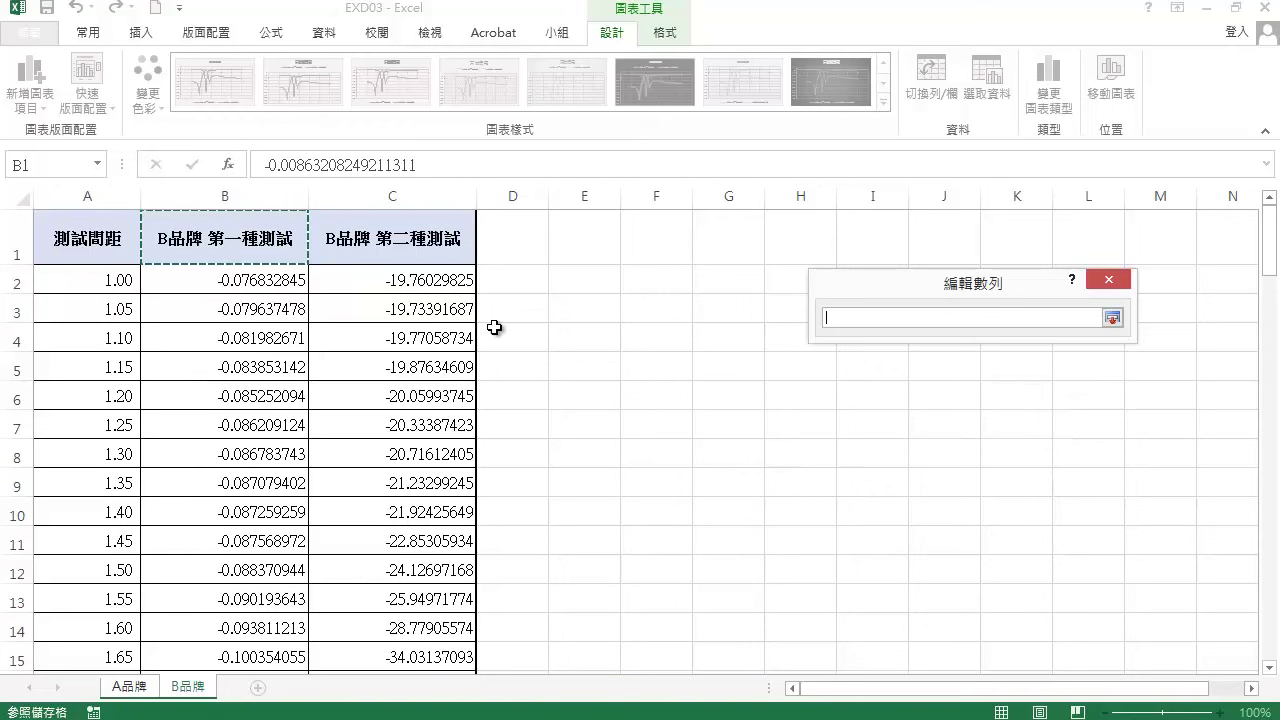
left_click(62, 276)
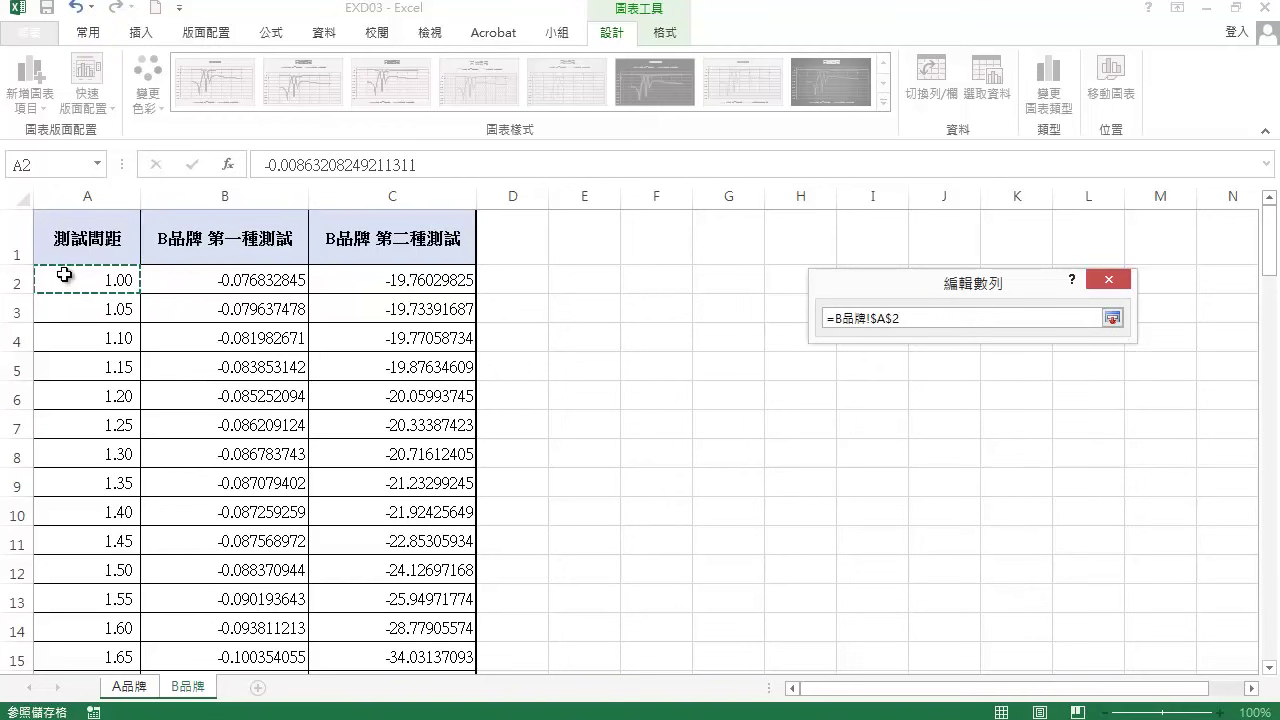
key("ctrl+shift+Down")
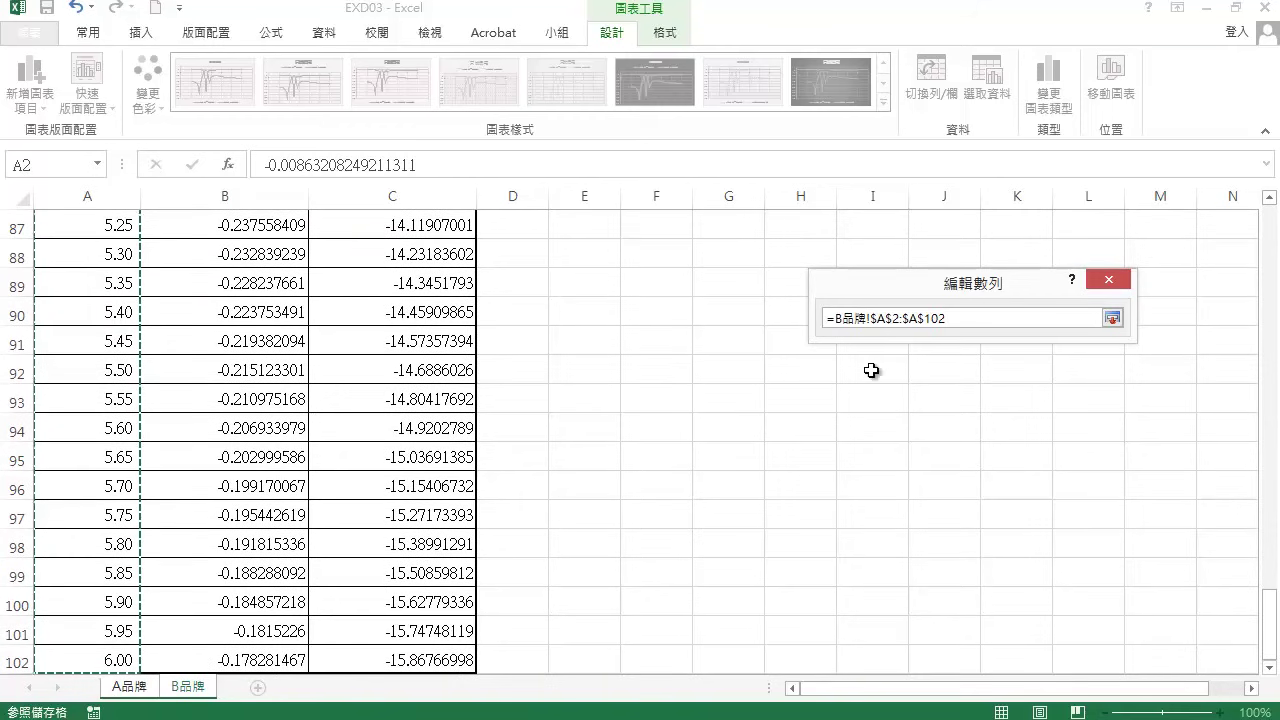
left_click(1111, 318)
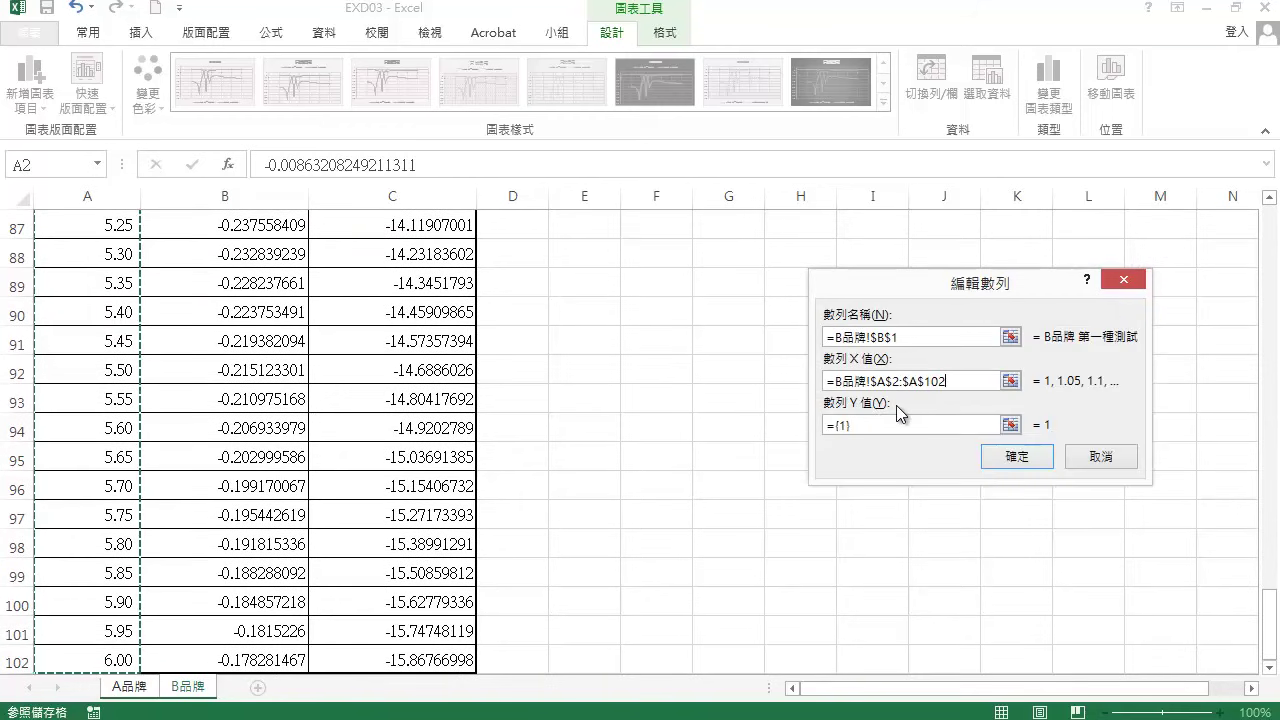
left_click(1011, 425)
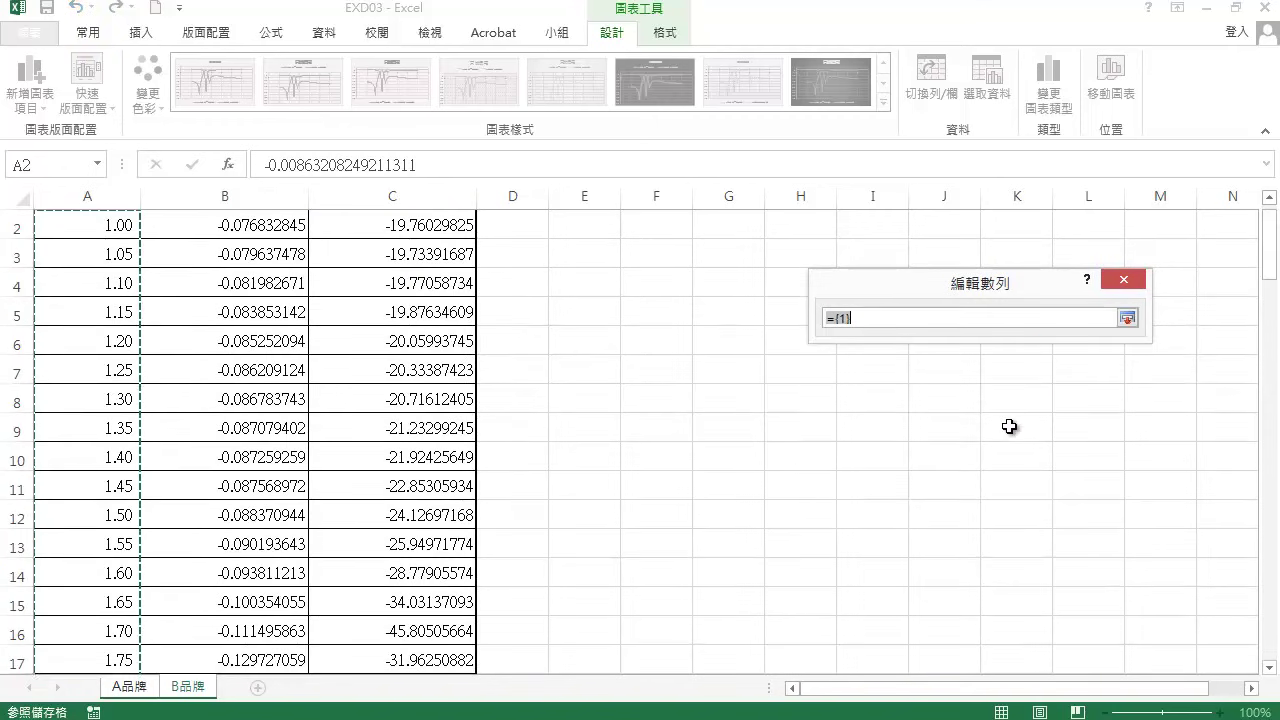
scroll(880, 400, "up", 1)
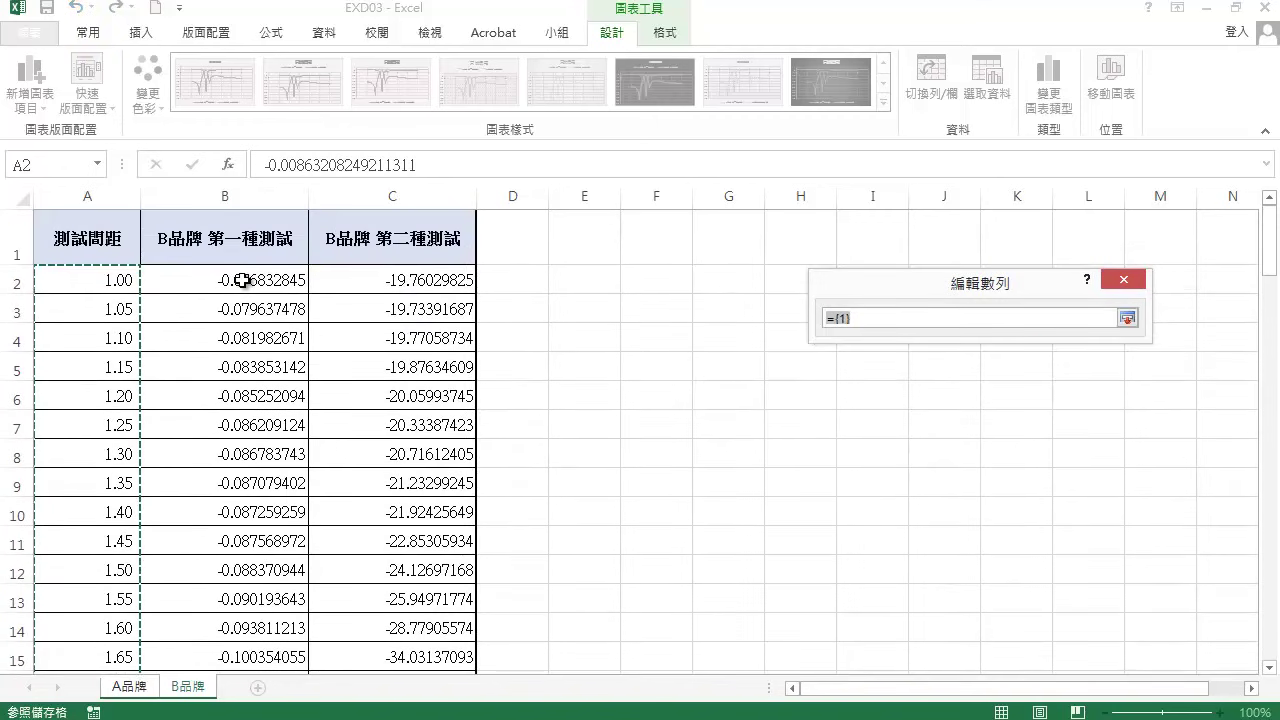
left_click(242, 281)
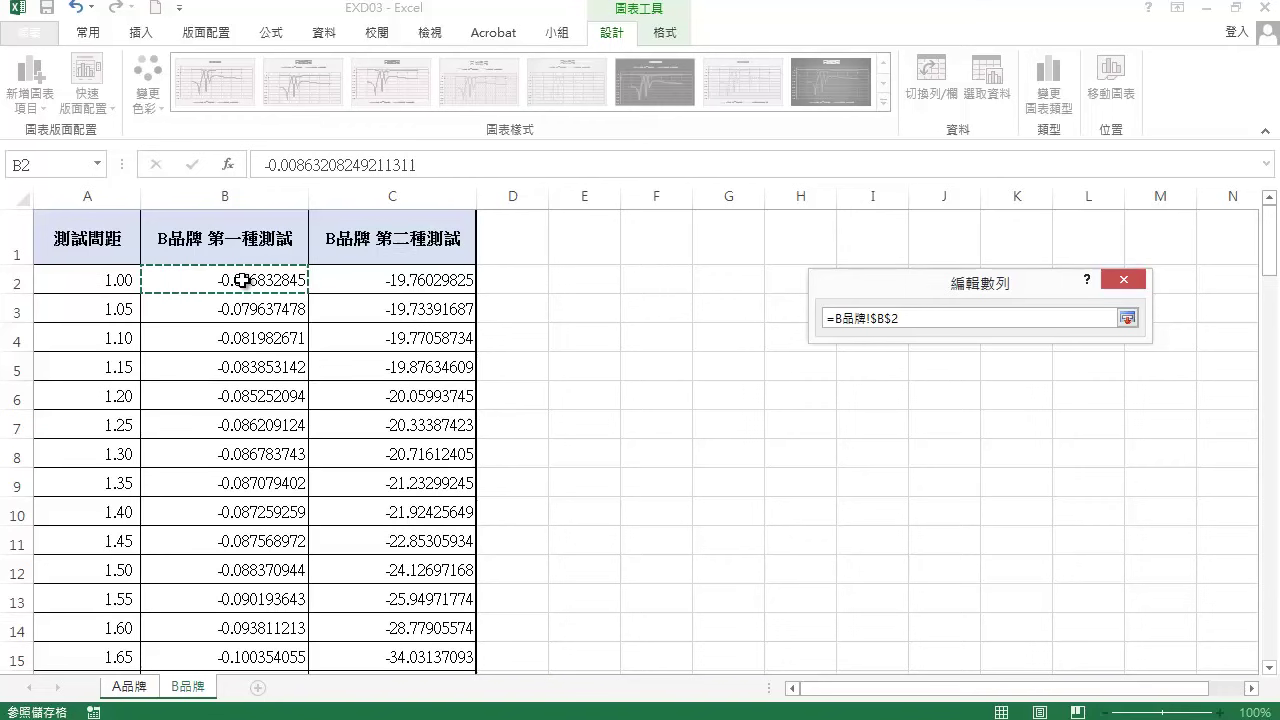
key("ctrl+shift+Down")
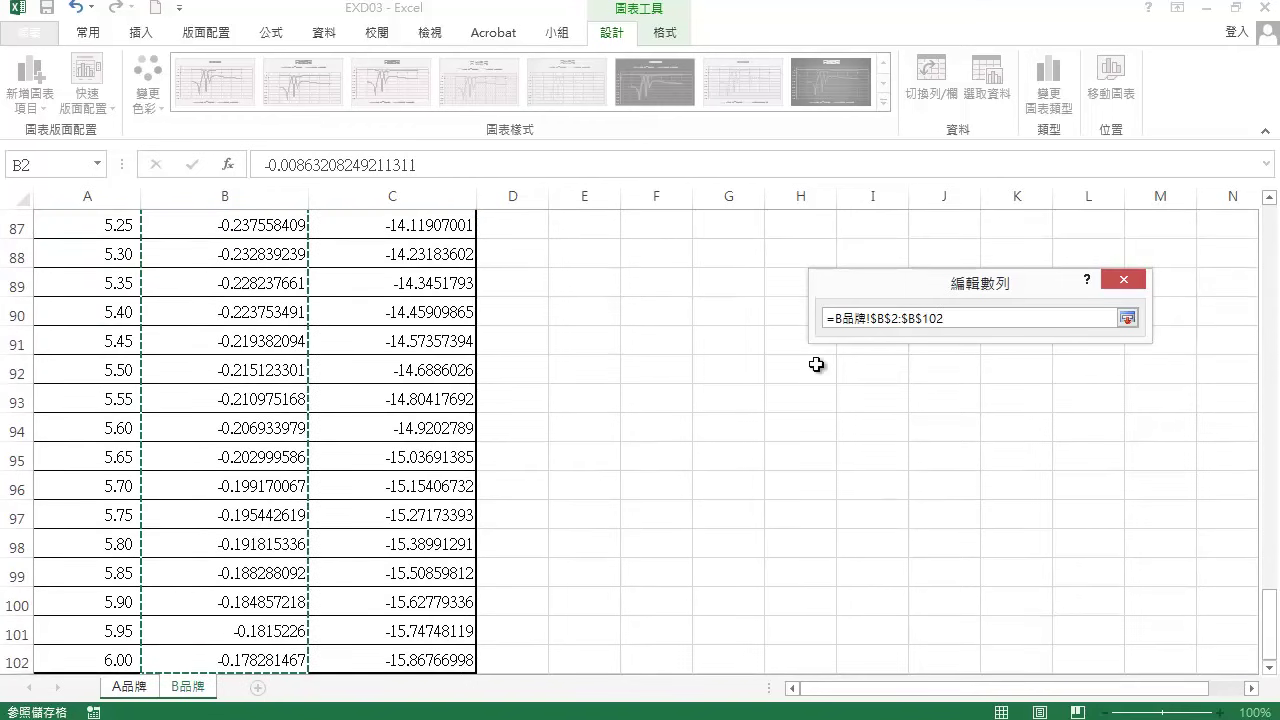
left_click(1127, 318)
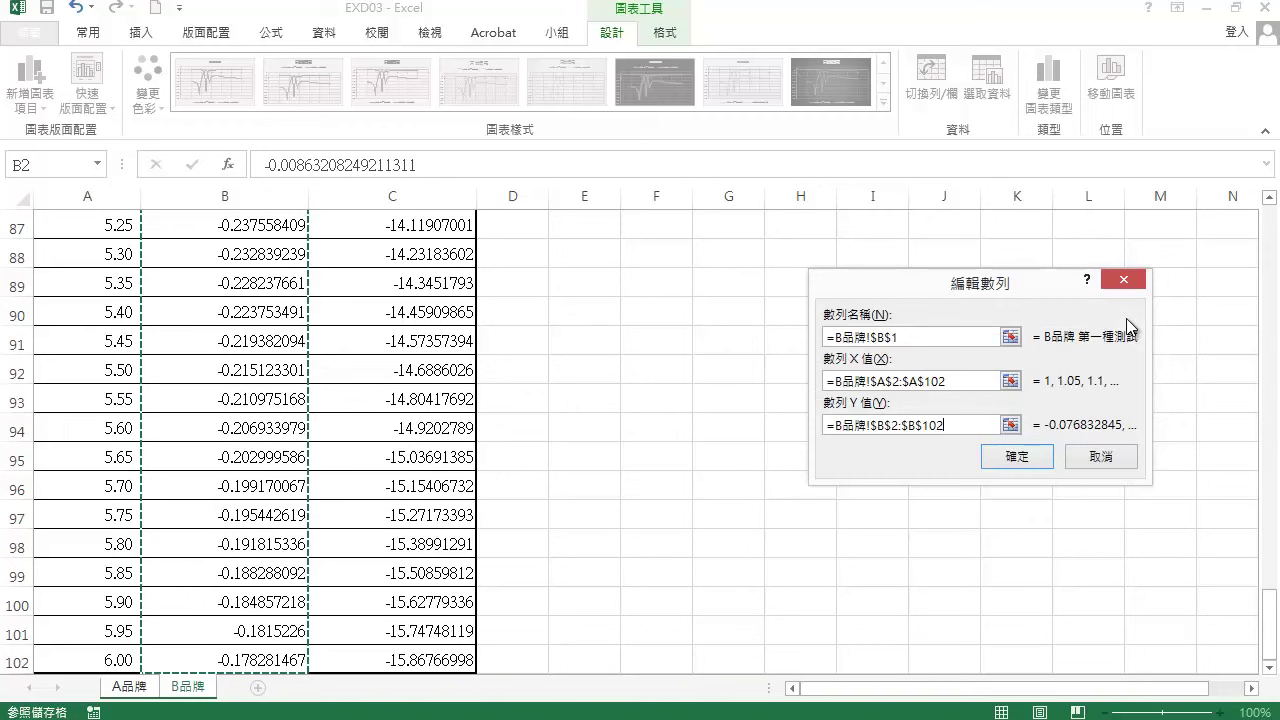
left_click(1007, 457)
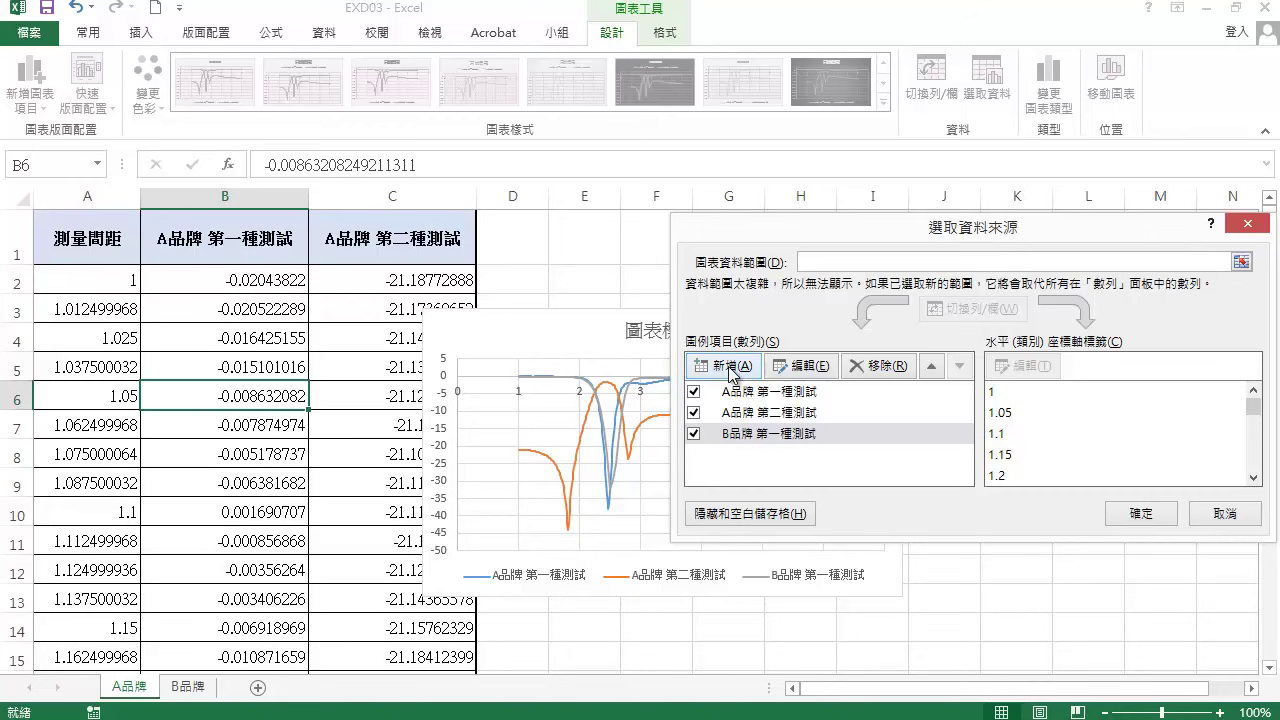
Add a fourth series named from B品牌 cell C1.
left_click(731, 370)
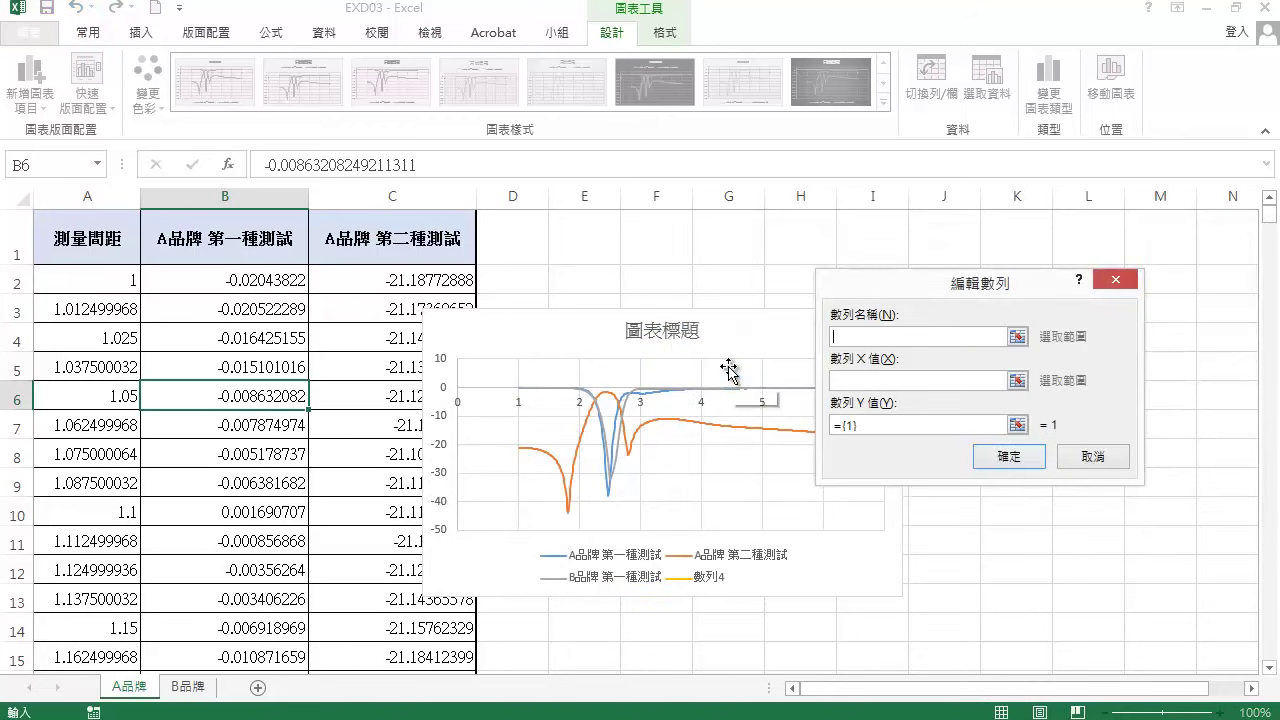
left_click(1017, 336)
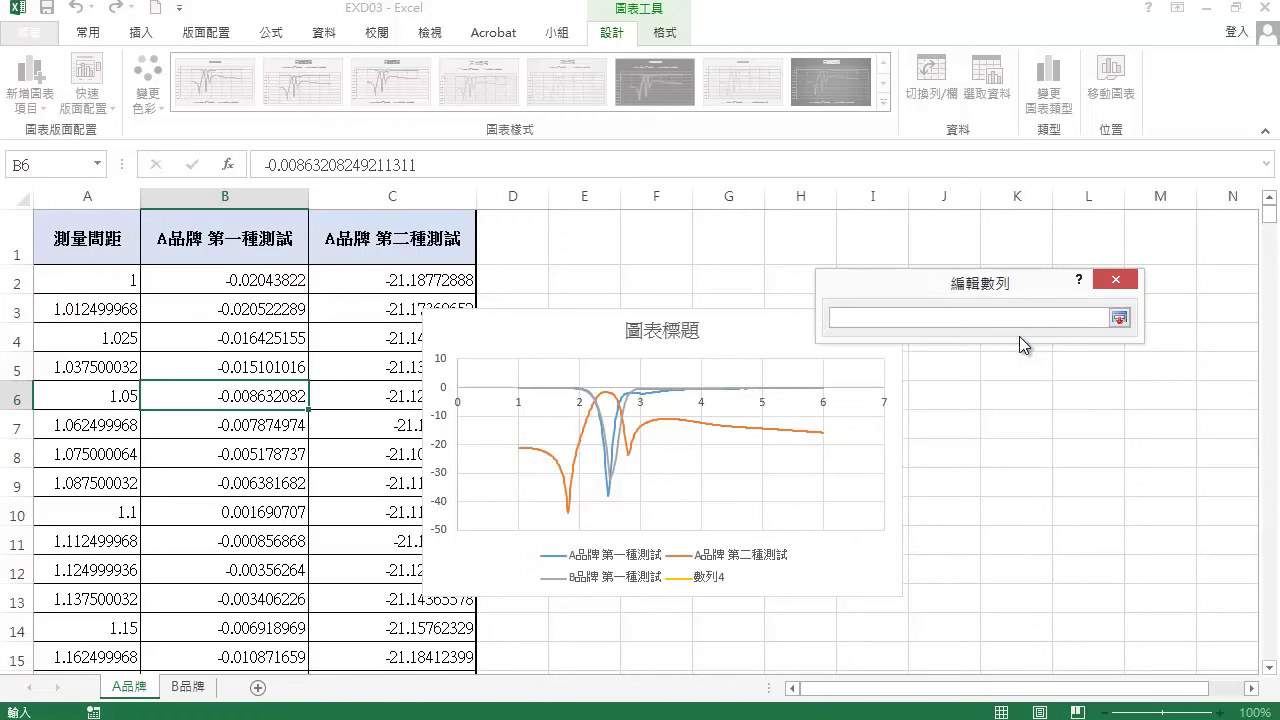
left_click(188, 688)
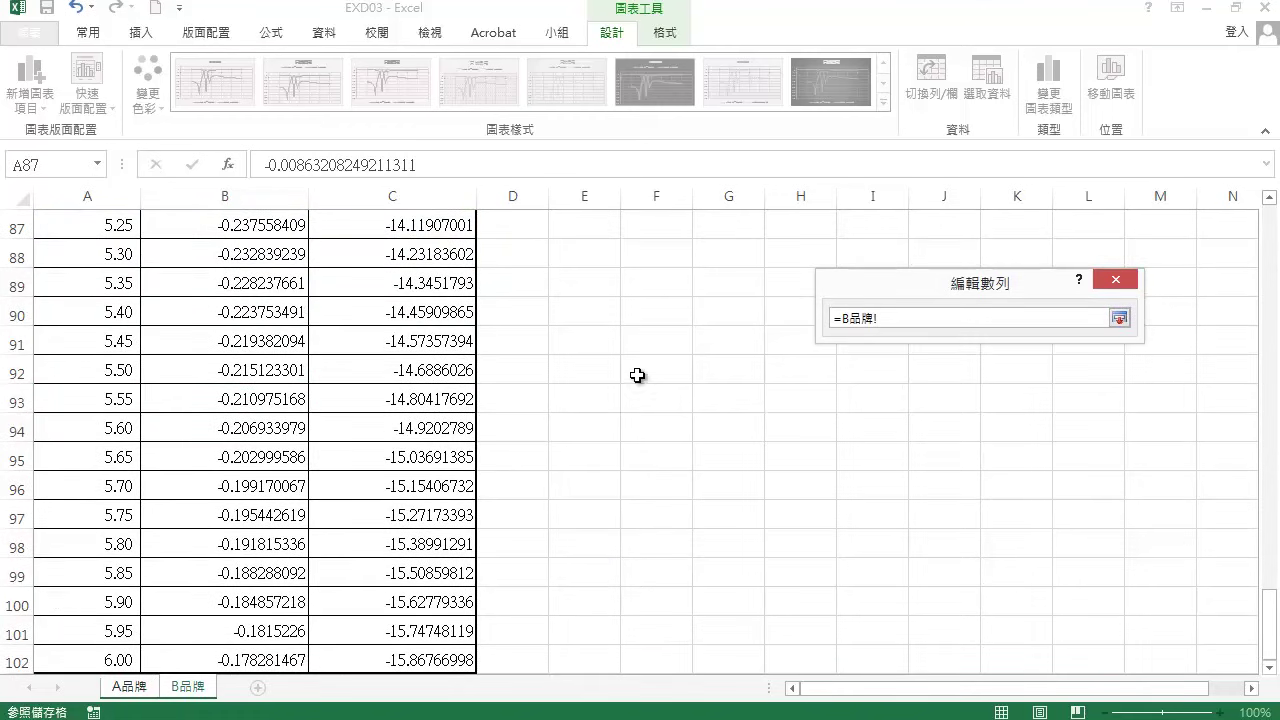
left_click_drag(1270, 610, 1270, 228)
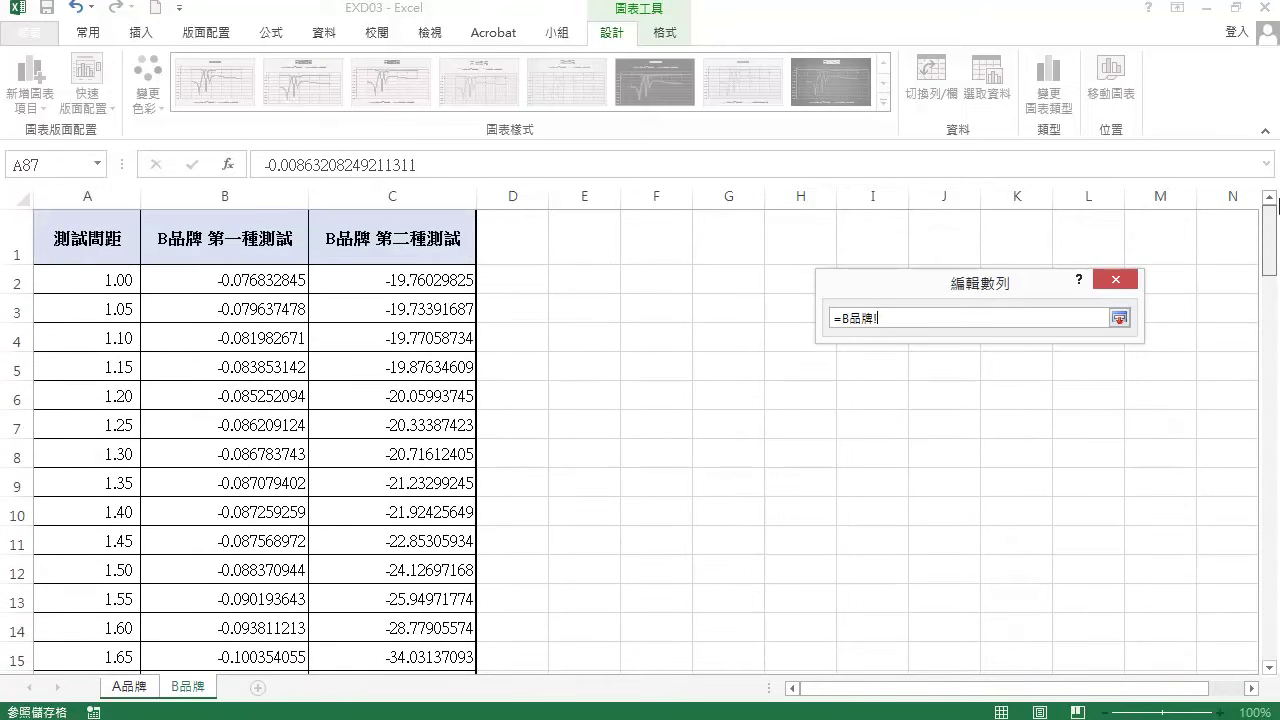
left_click(384, 246)
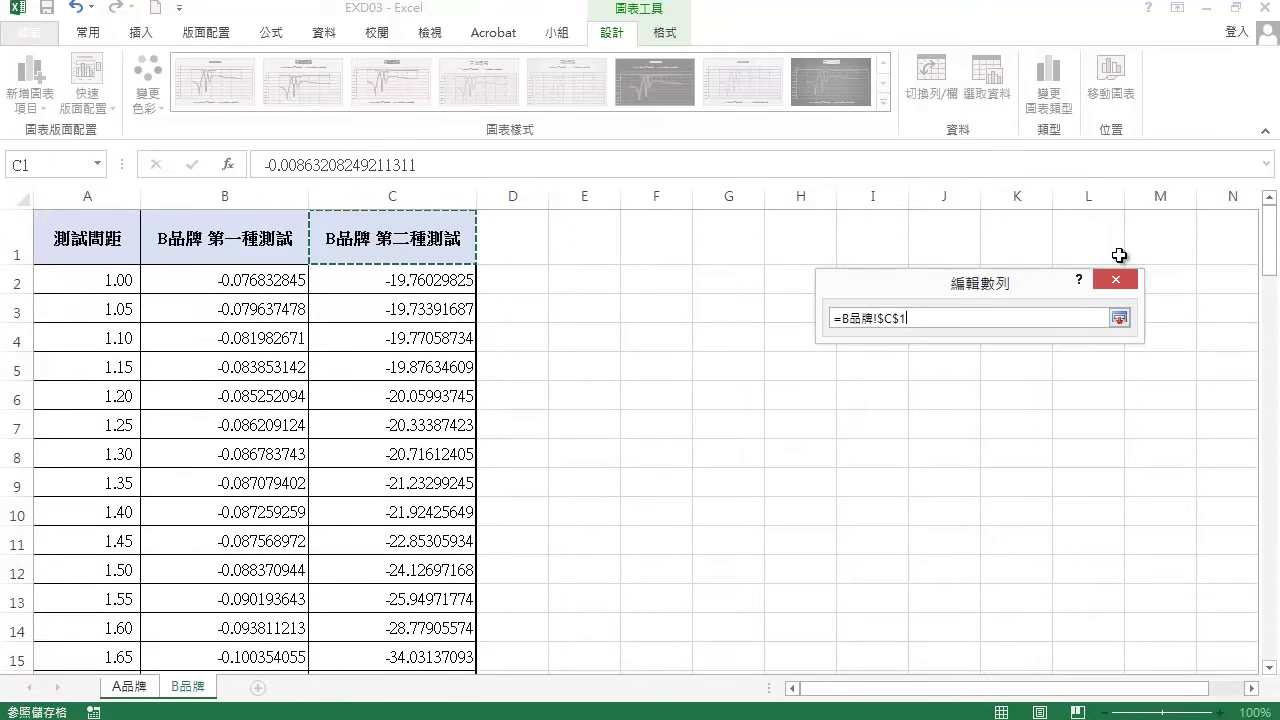
left_click(1119, 318)
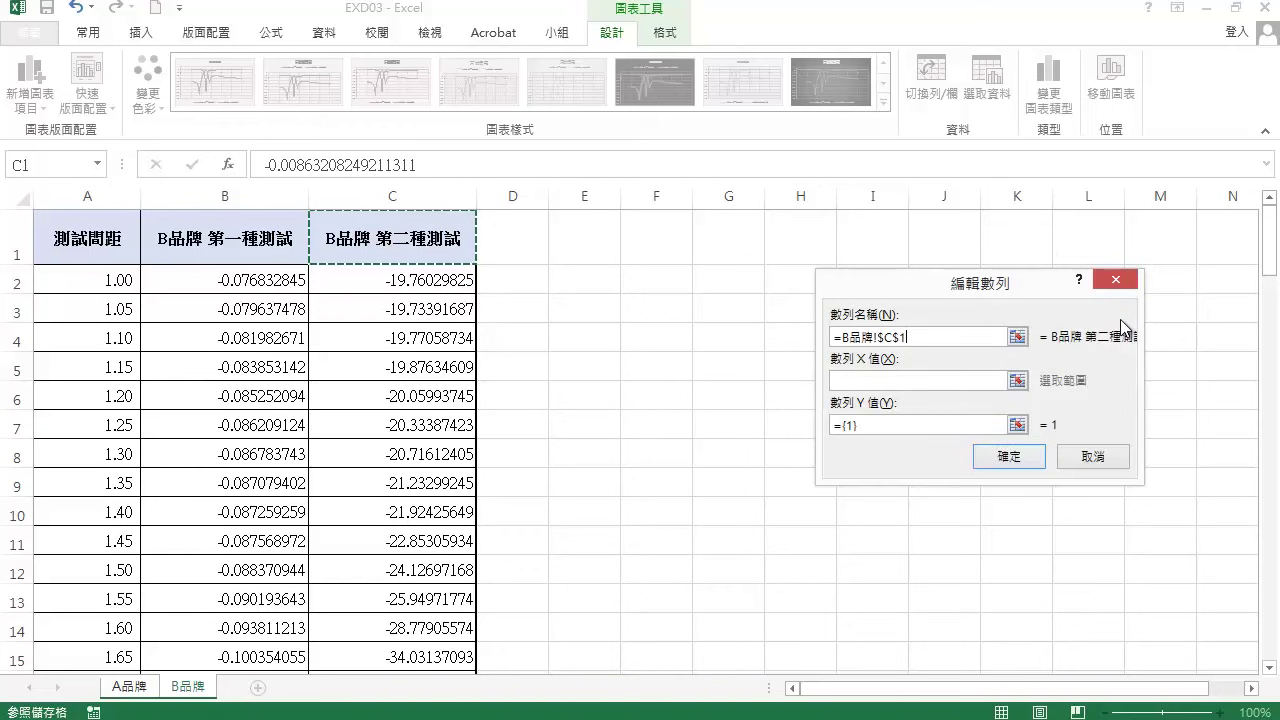
Set the fourth series' X values to B品牌 A2:A102.
left_click(846, 380)
left_click(1018, 381)
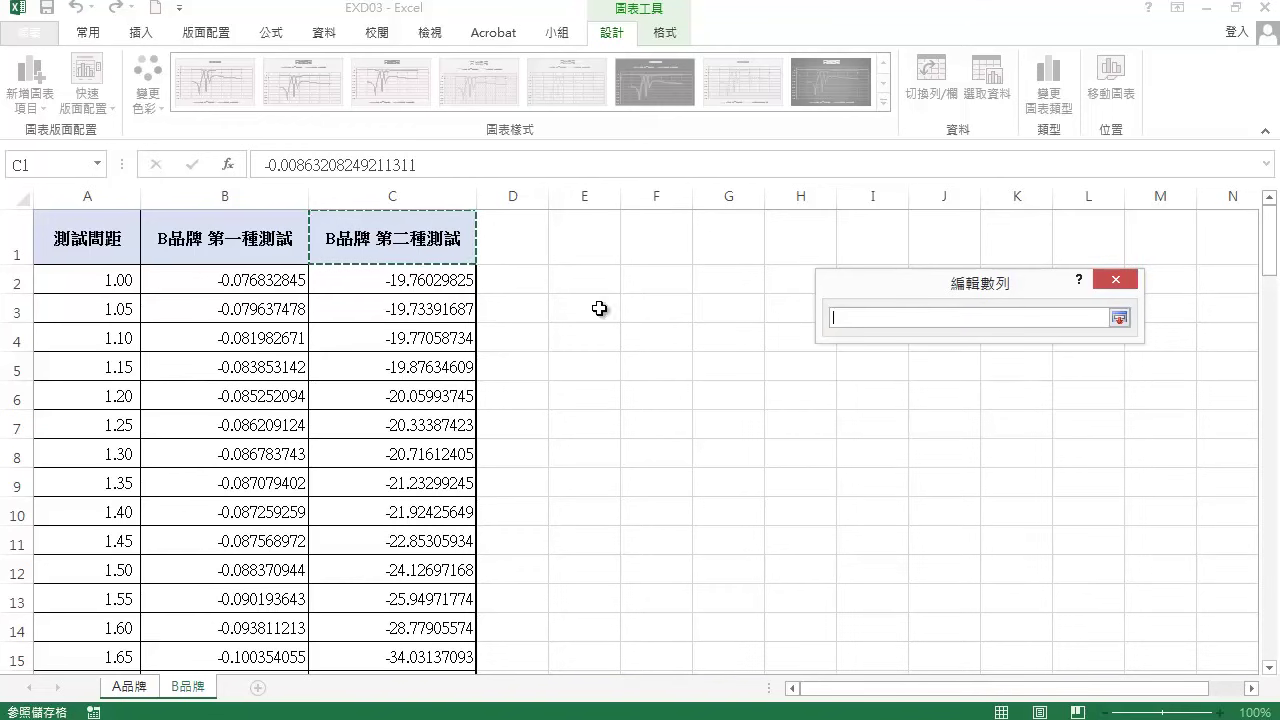
left_click(92, 282)
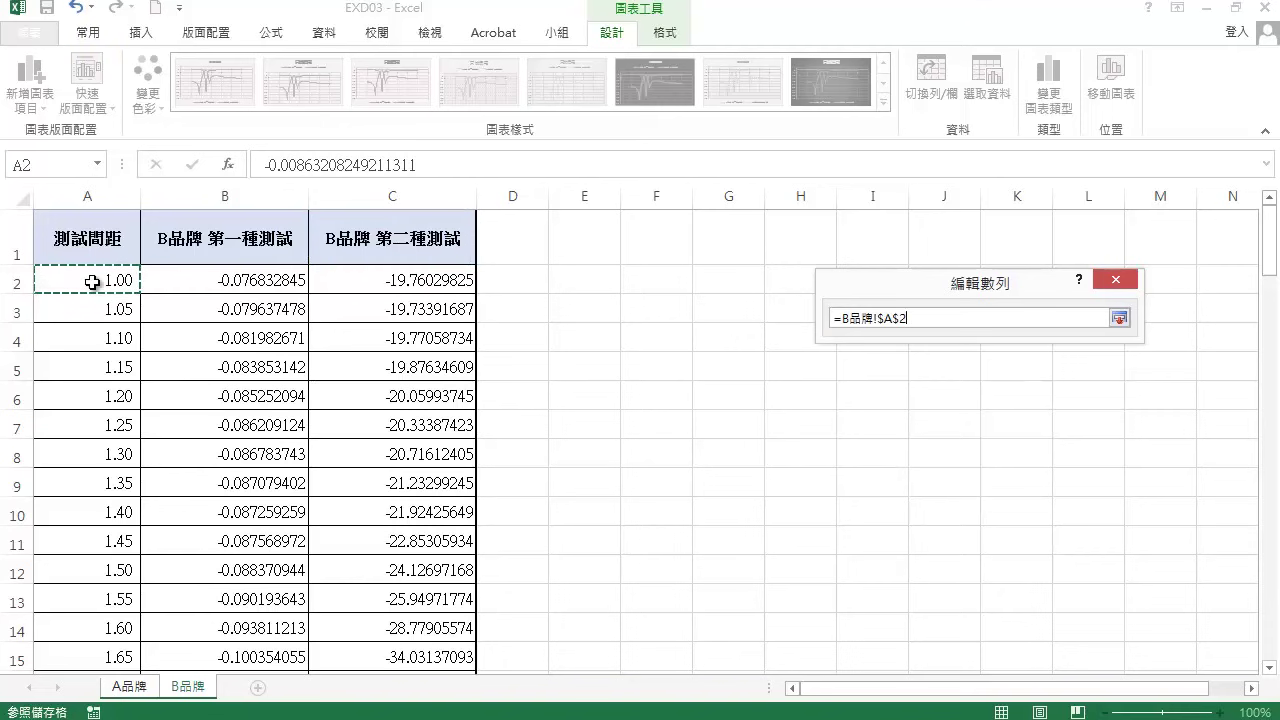
key("ctrl+shift+Down")
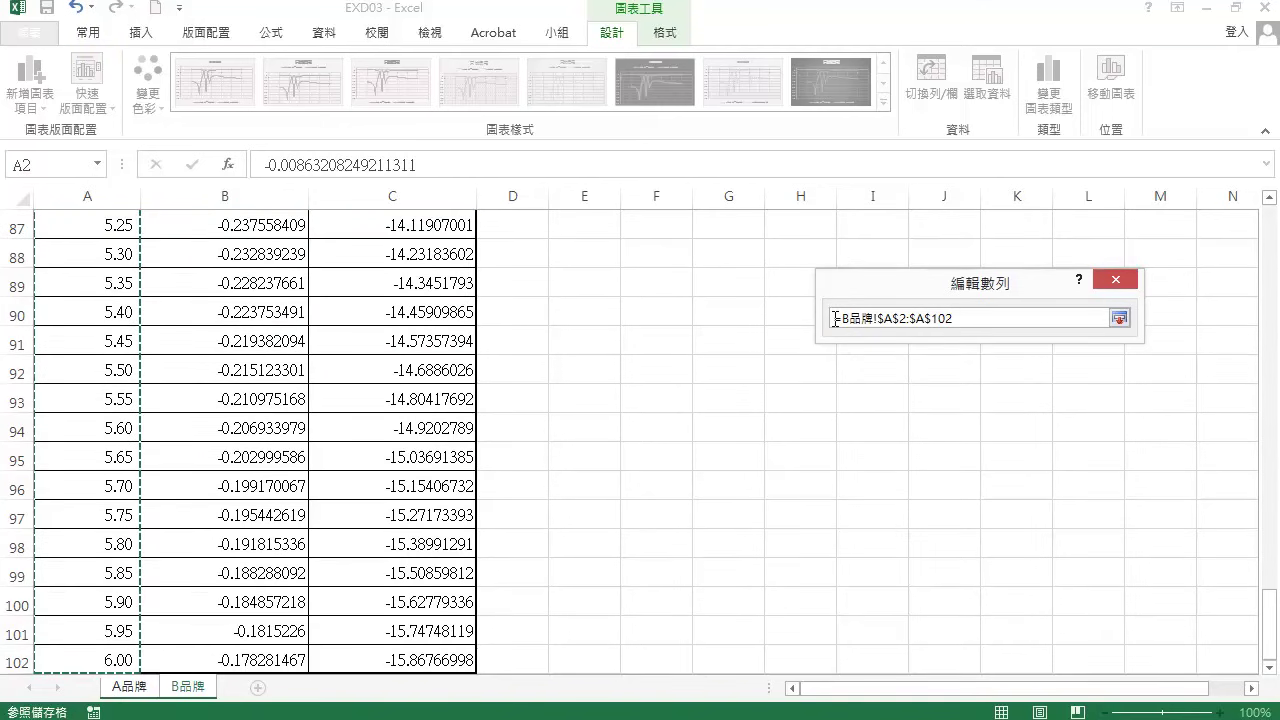
left_click(1119, 318)
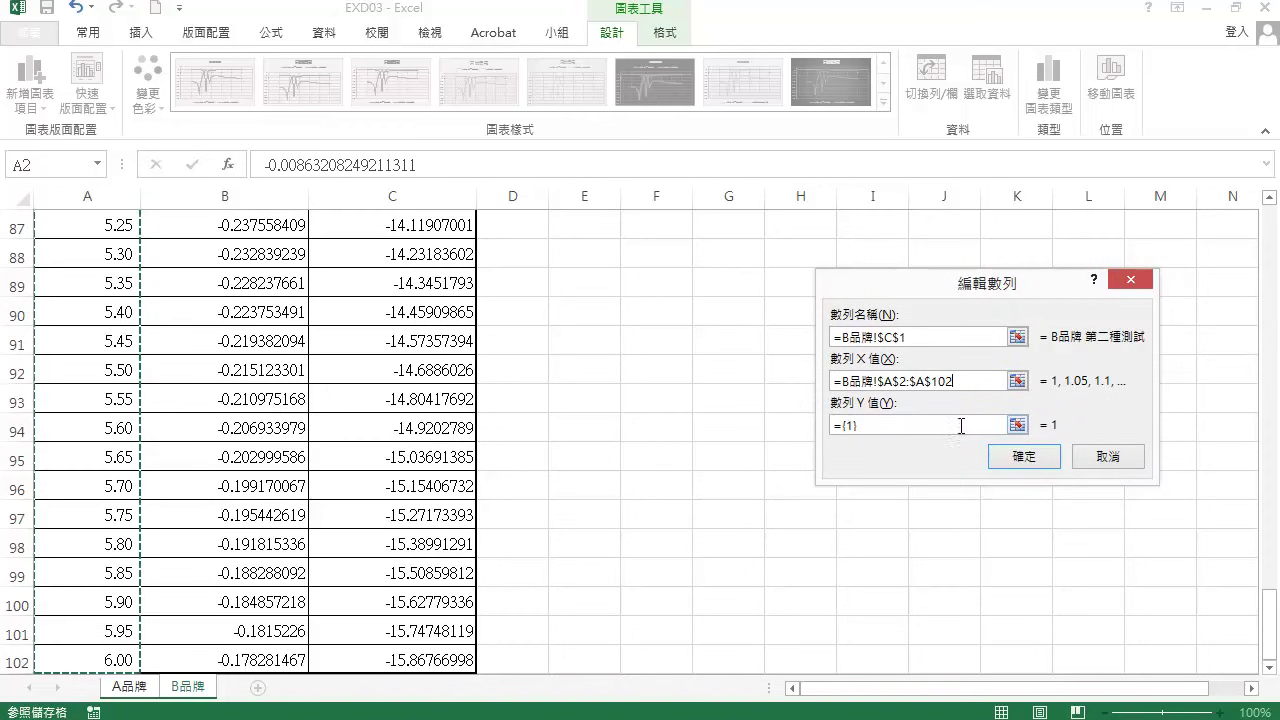
Set the fourth series' Y values to B品牌 C2:C102 and confirm the series.
left_click(1017, 428)
scroll(1020, 423, "up", 20)
scroll(1020, 423, "up", 1)
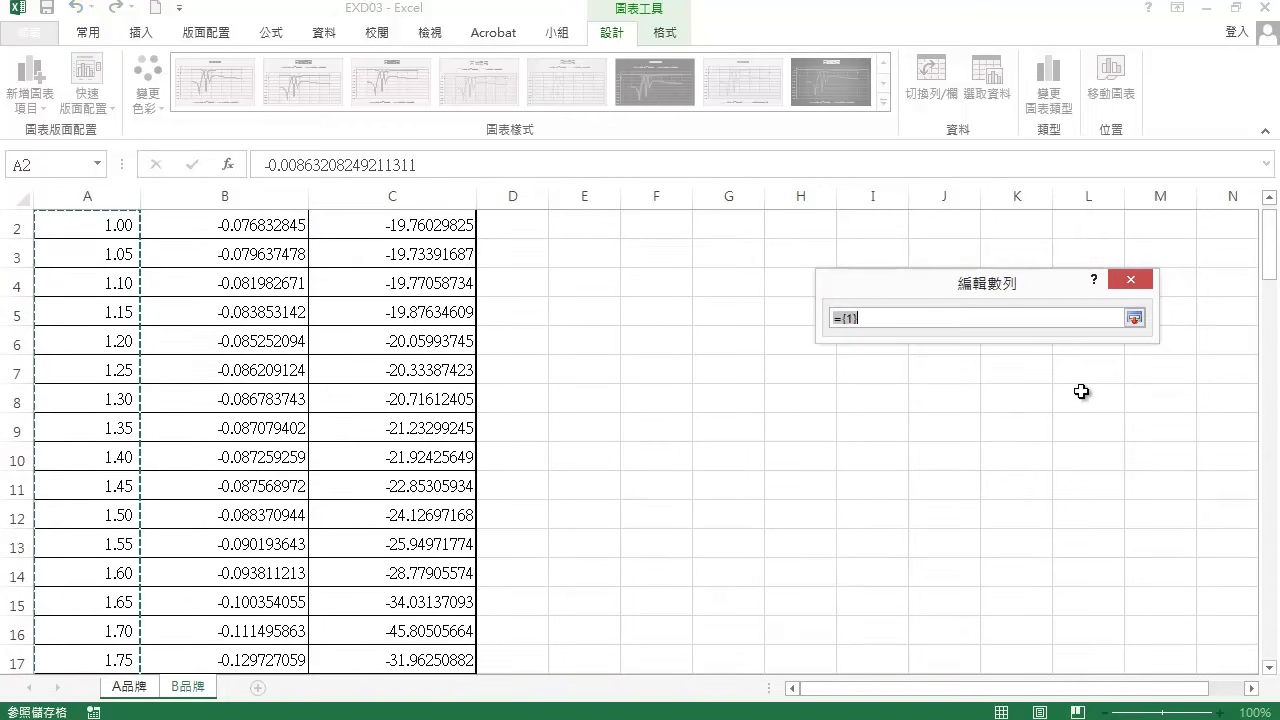
scroll(780, 427, "up", 1)
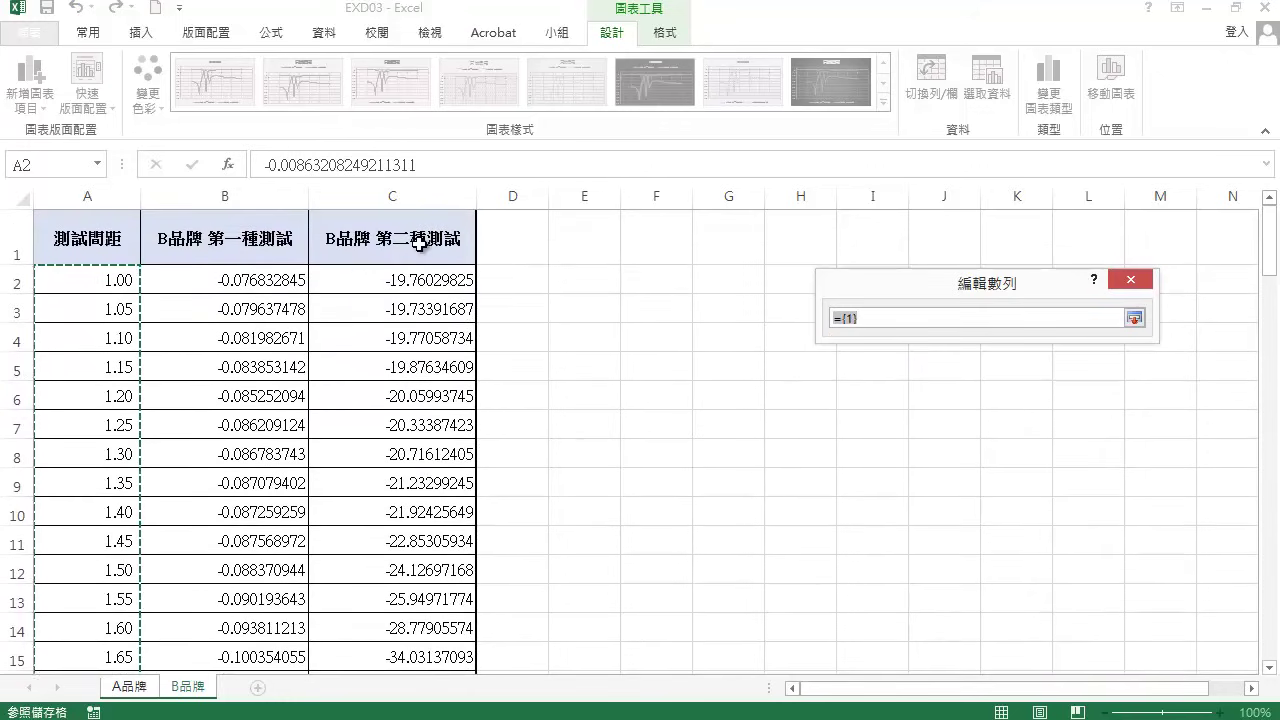
left_click(397, 283)
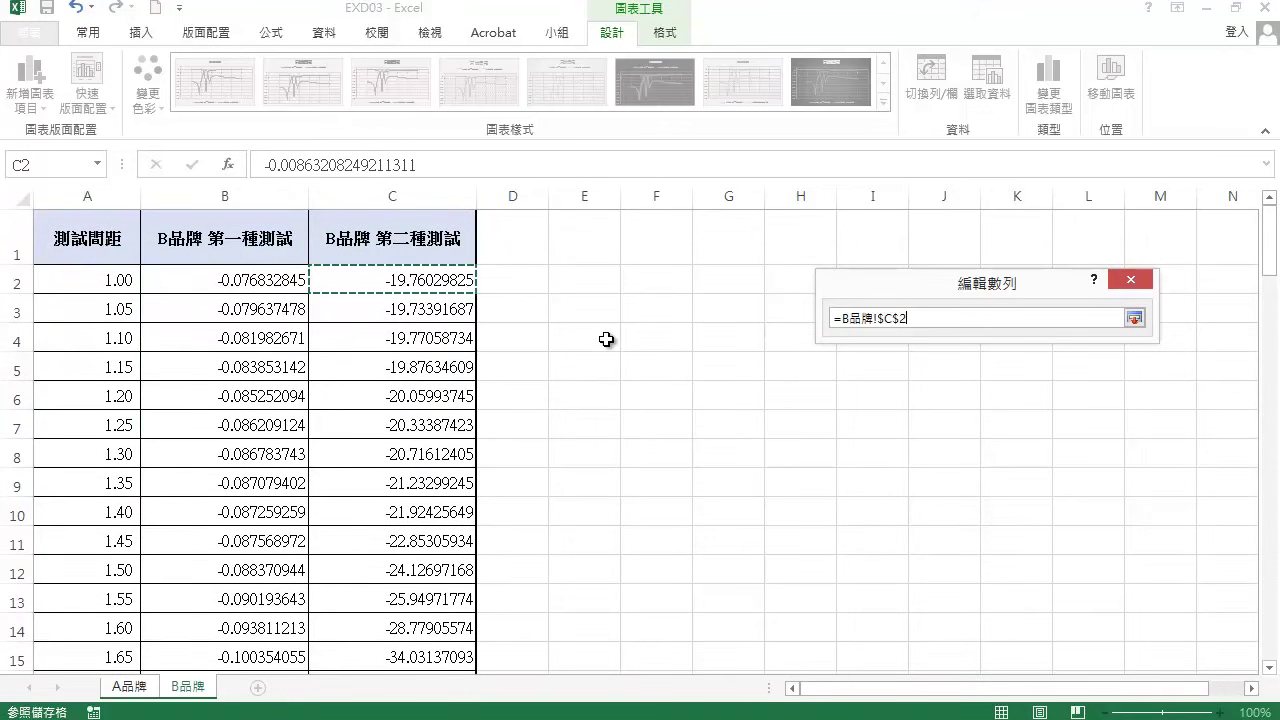
key("ctrl+shift+Down")
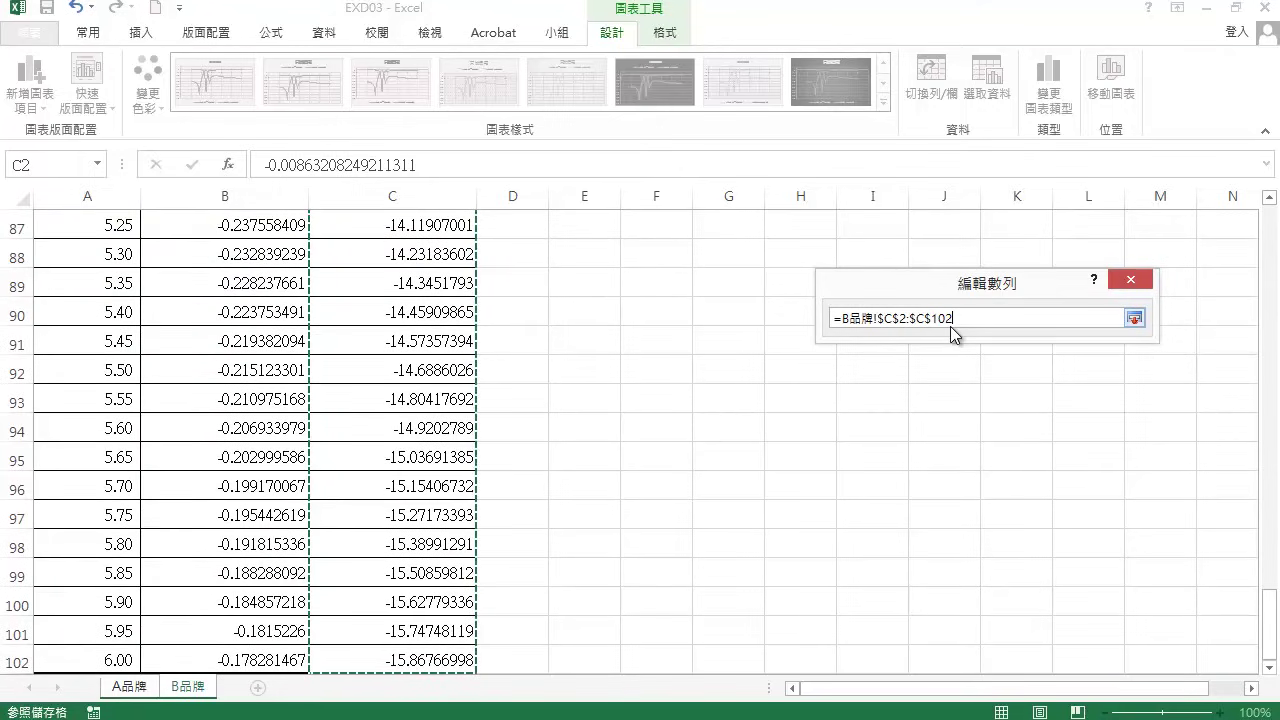
left_click(1134, 319)
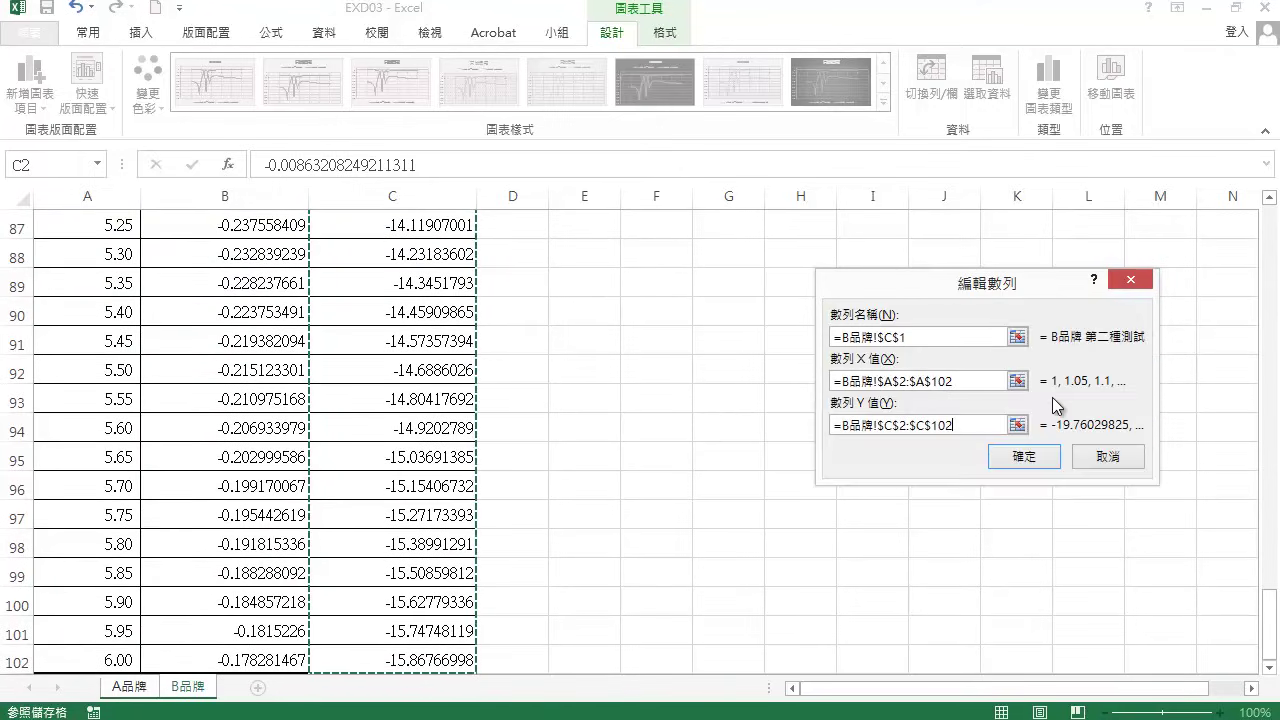
left_click(1024, 456)
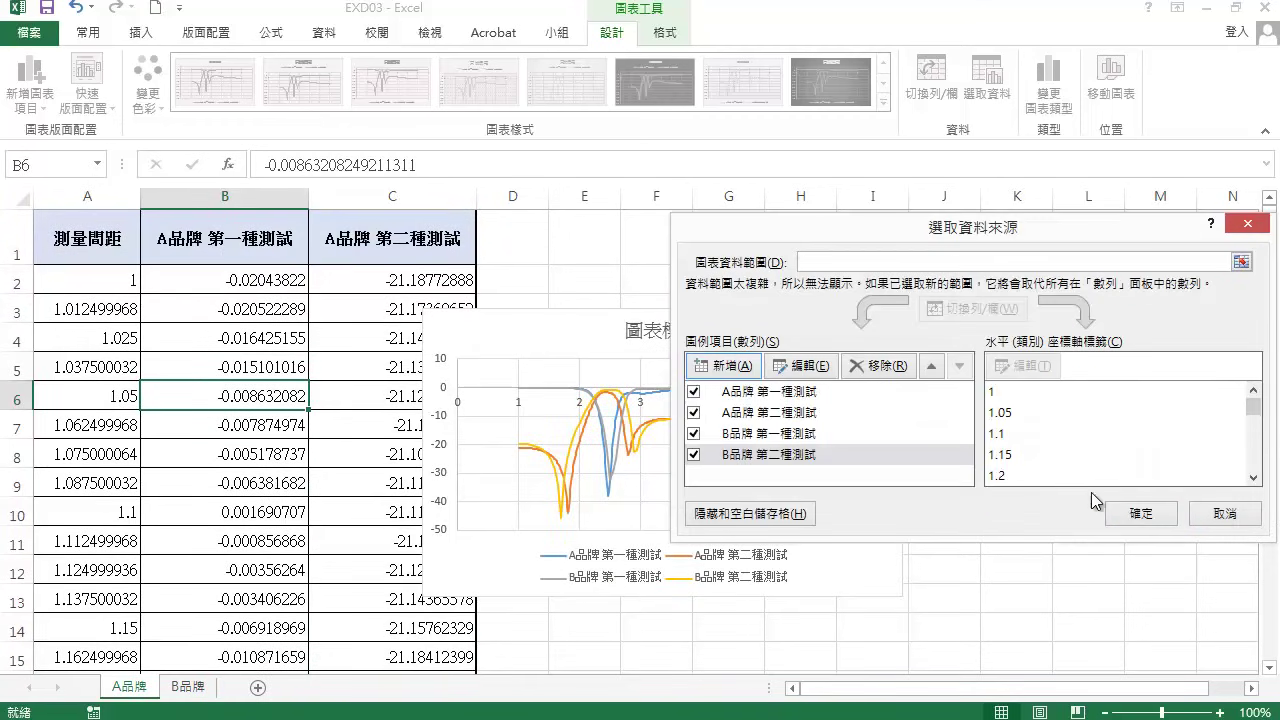
Confirm the four data series and apply the dark chart style with glowing lines.
left_click(1133, 515)
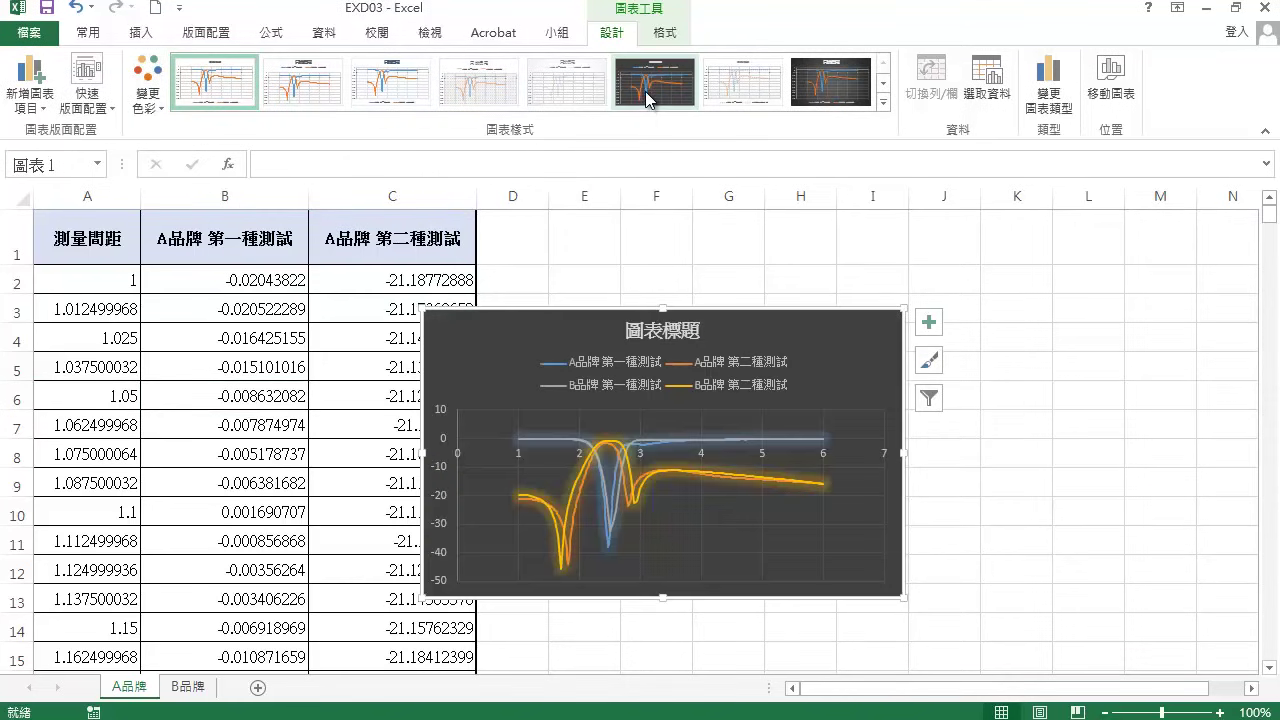
left_click(645, 91)
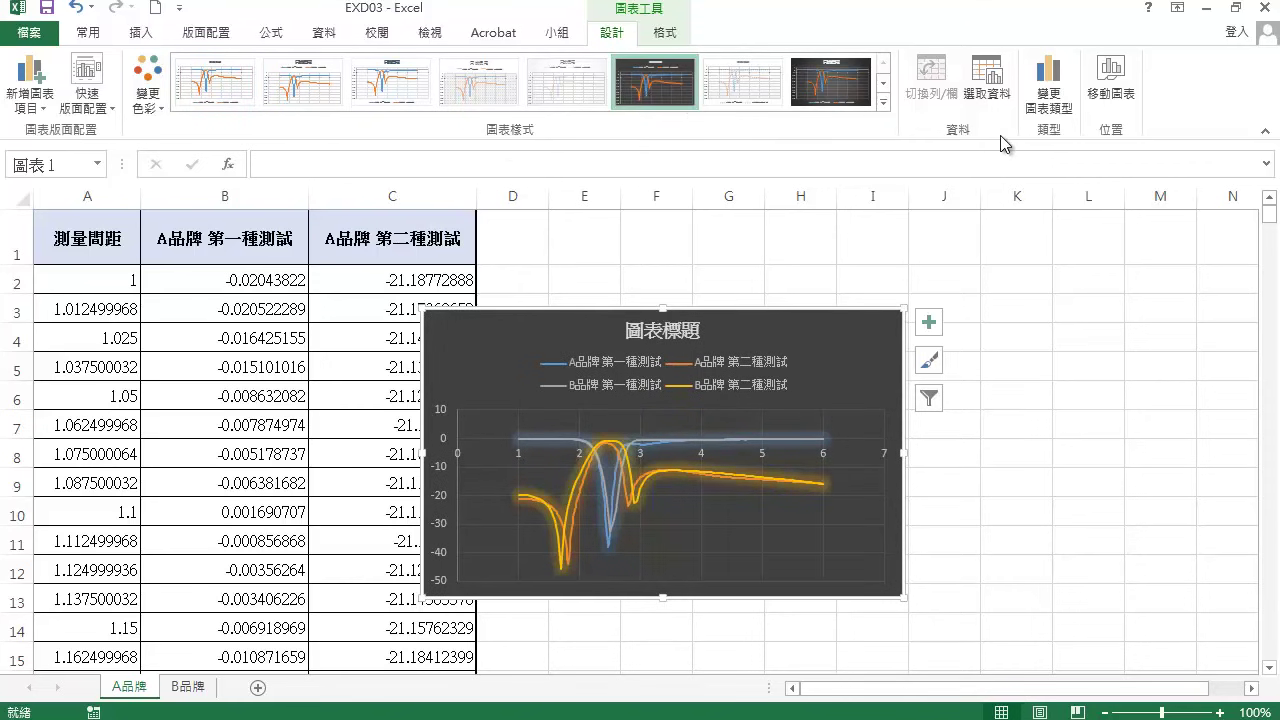
Move the chart to a new chart sheet named 比較圖表 instead of Chart1.
left_click(1110, 95)
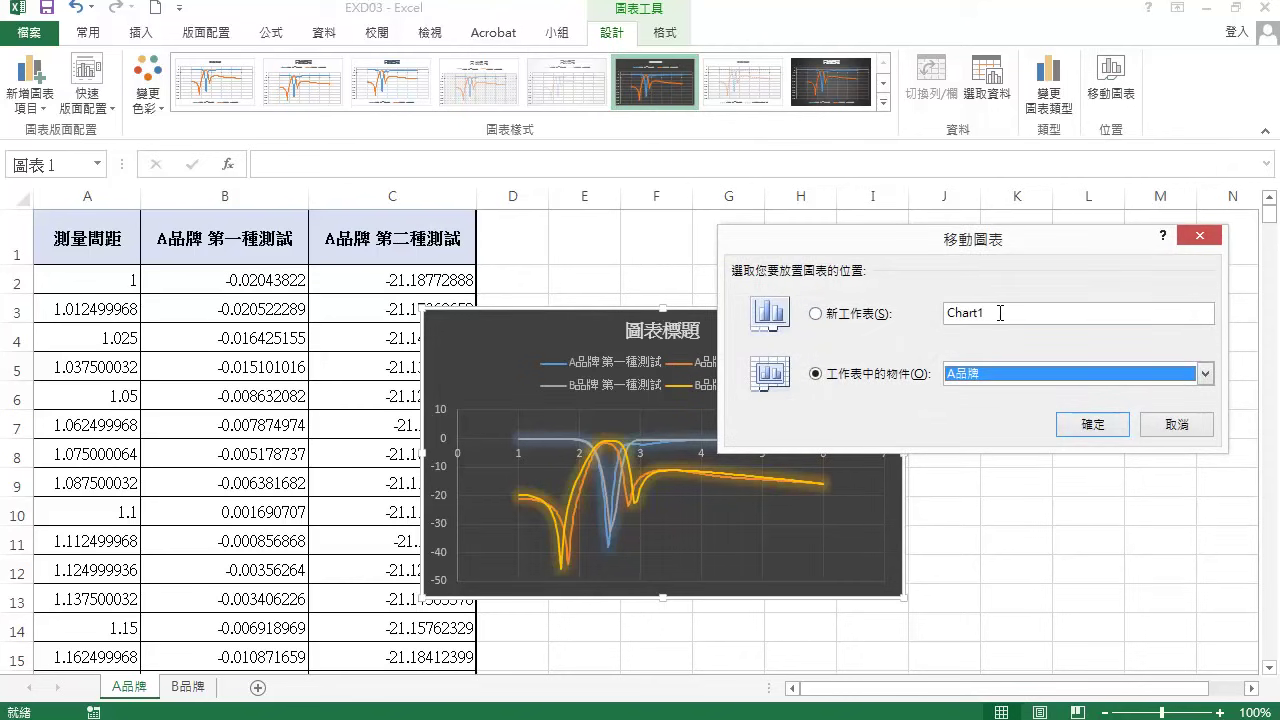
left_click_drag(1002, 312, 866, 300)
key("BackSpace")
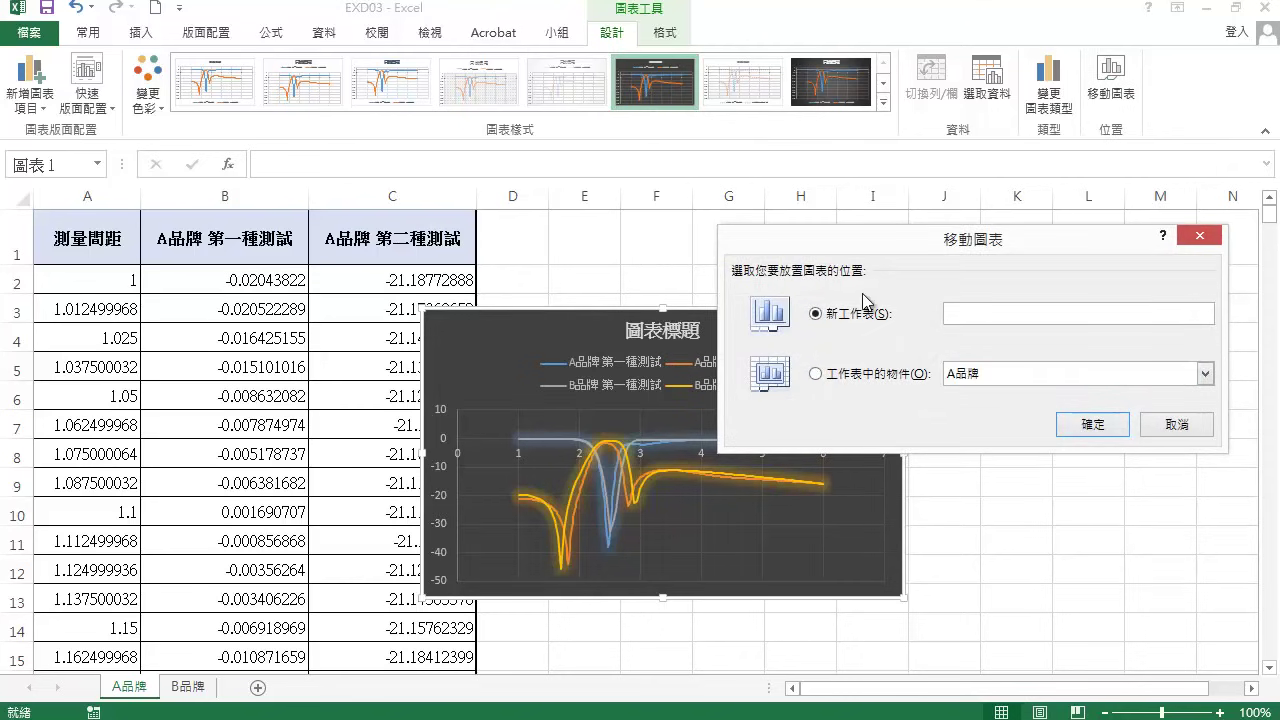
type("比較圖表")
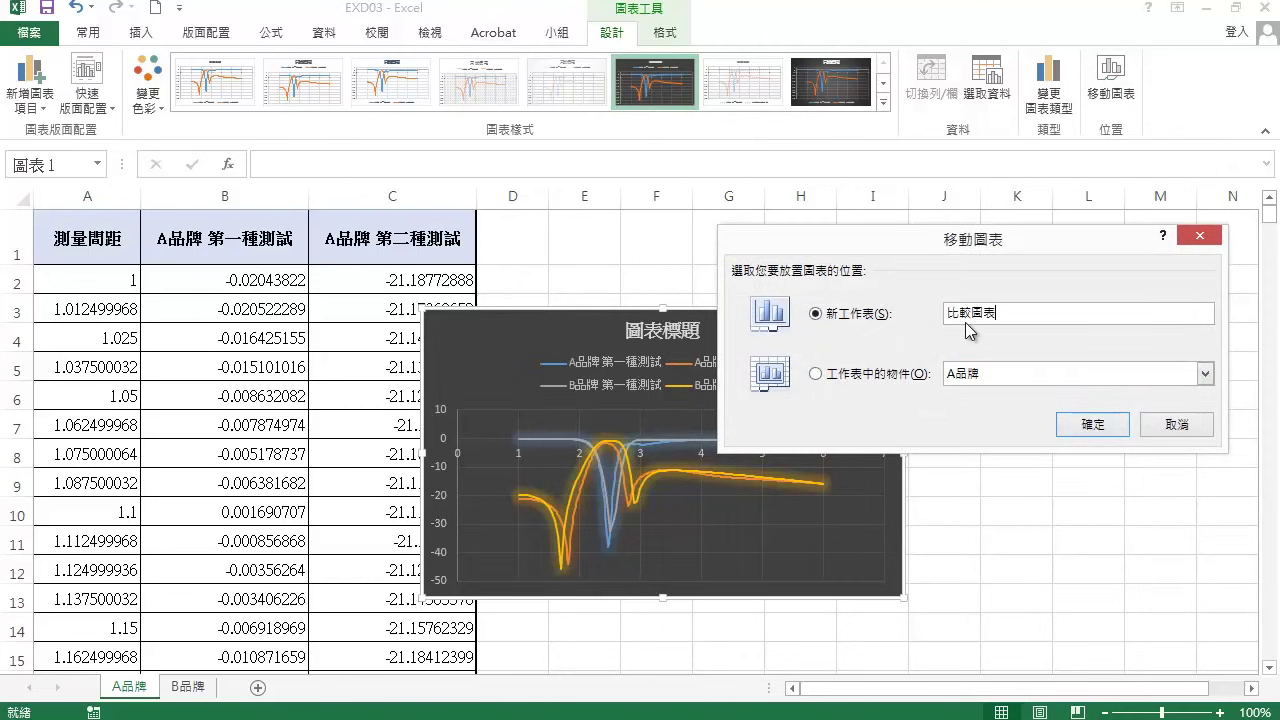
left_click(1102, 424)
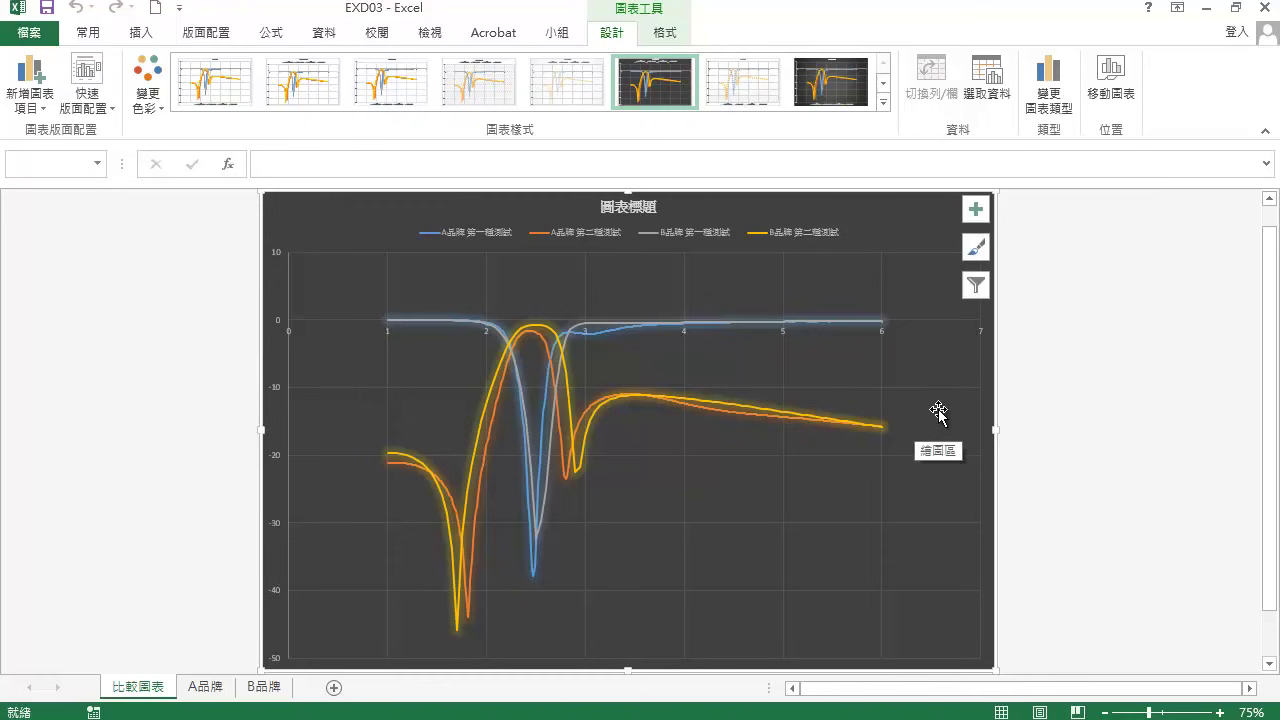
Replace the placeholder chart title with 'A與B品牌執行二種儀器檢測結果比較圖'.
left_click(645, 208)
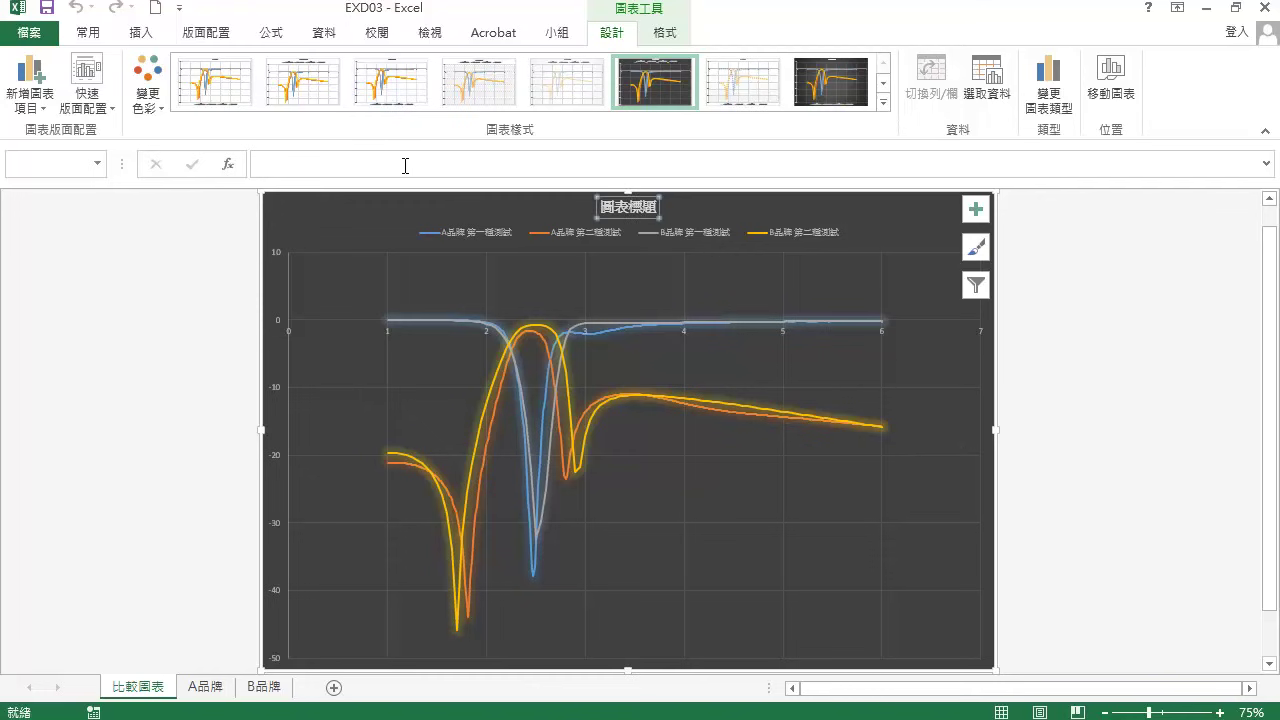
left_click(273, 166)
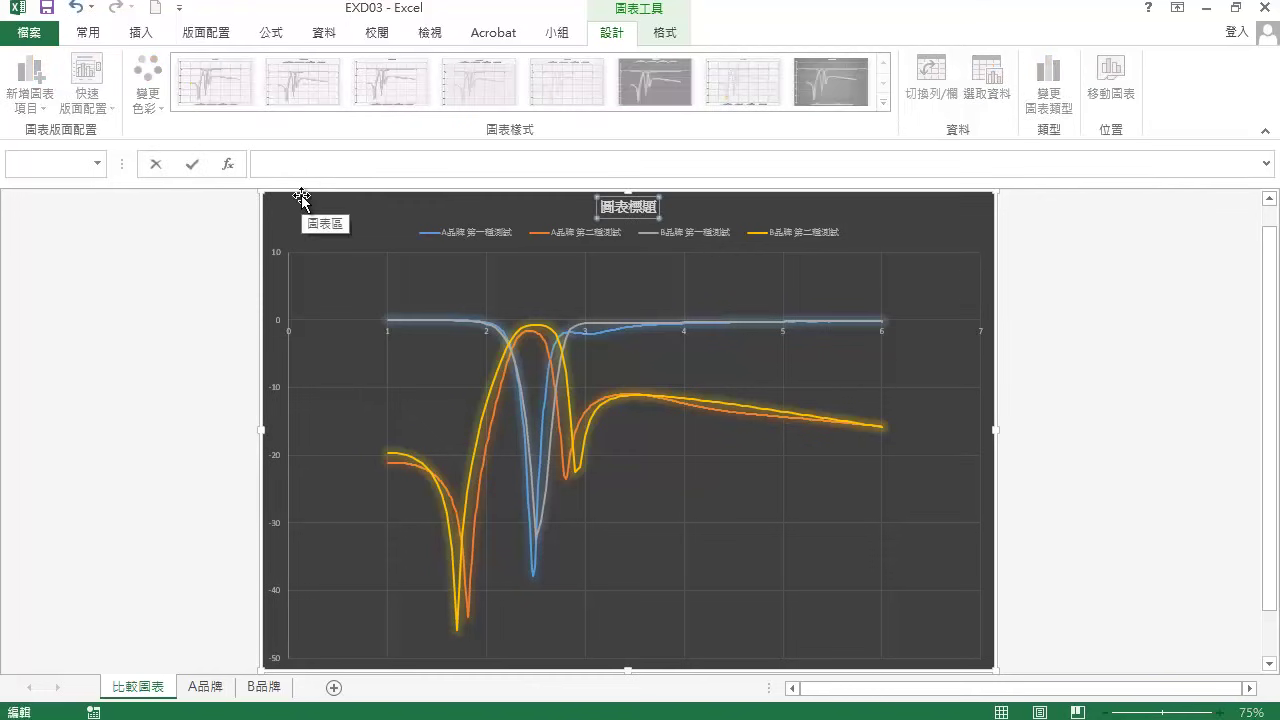
type("A與B品牌執行二種儀器檢測結果比較圖")
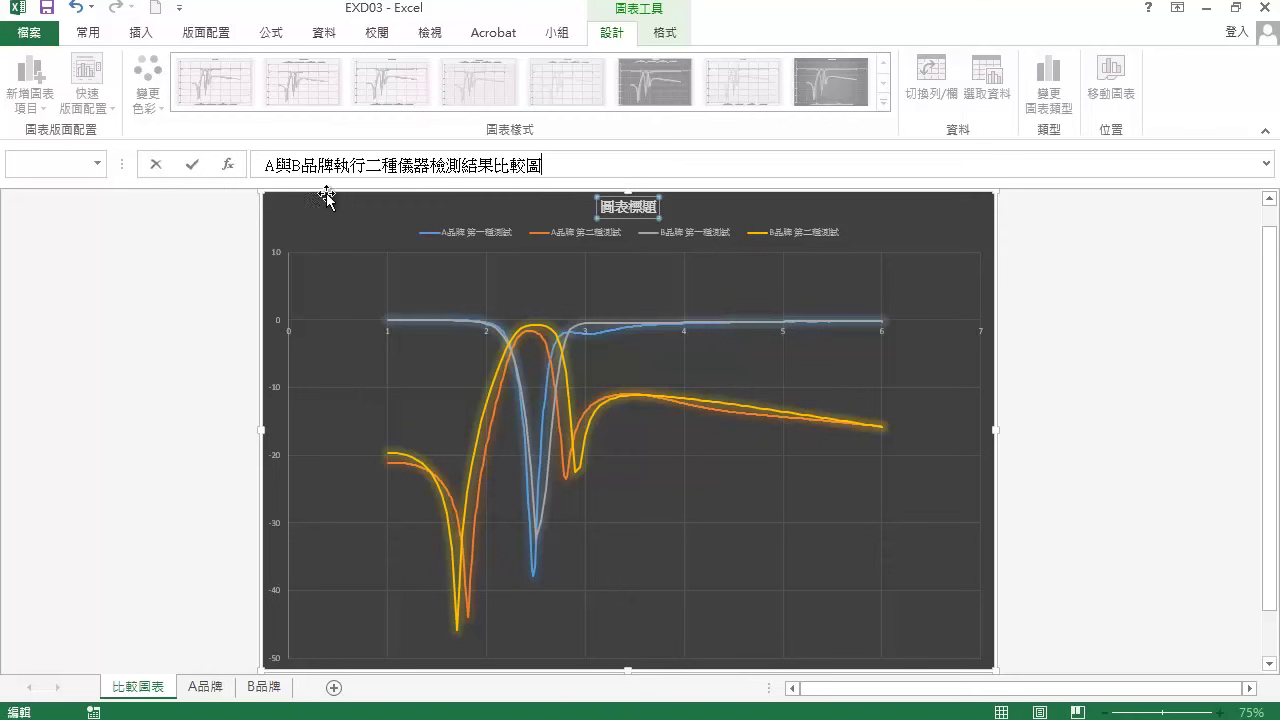
left_click(197, 176)
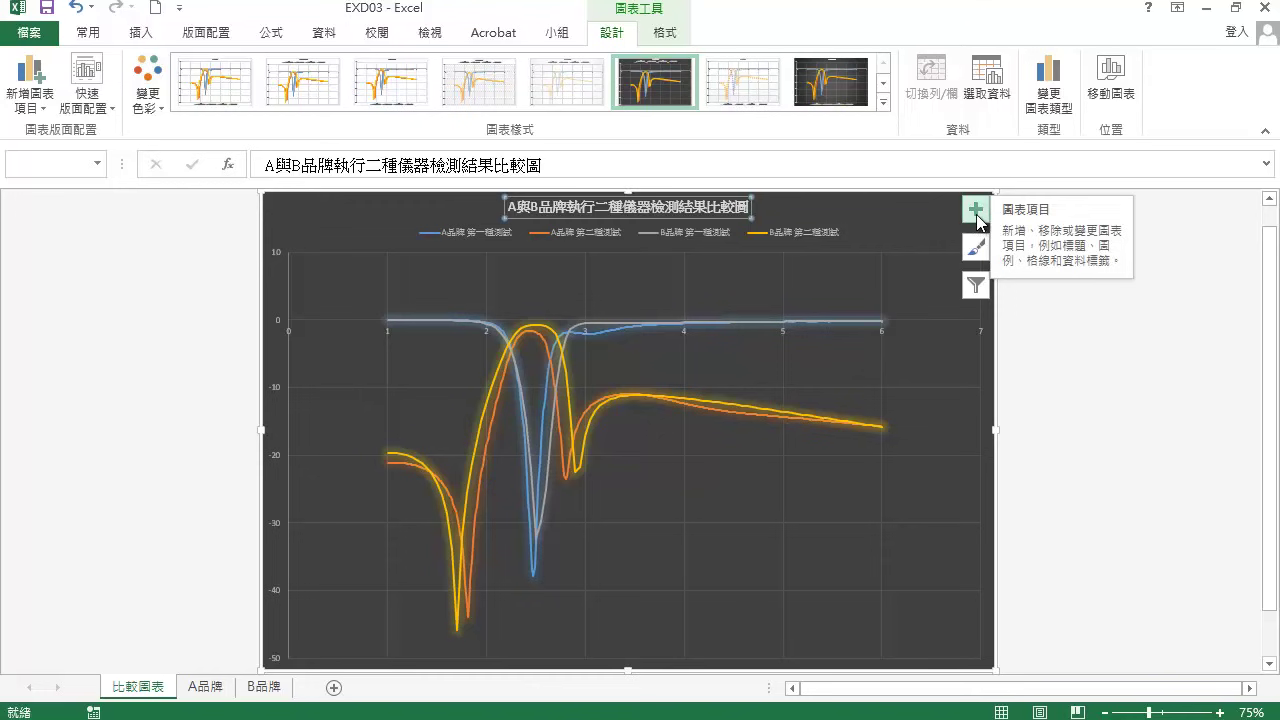
Add axis titles and set the horizontal axis title to 測試間距.
left_click(976, 214)
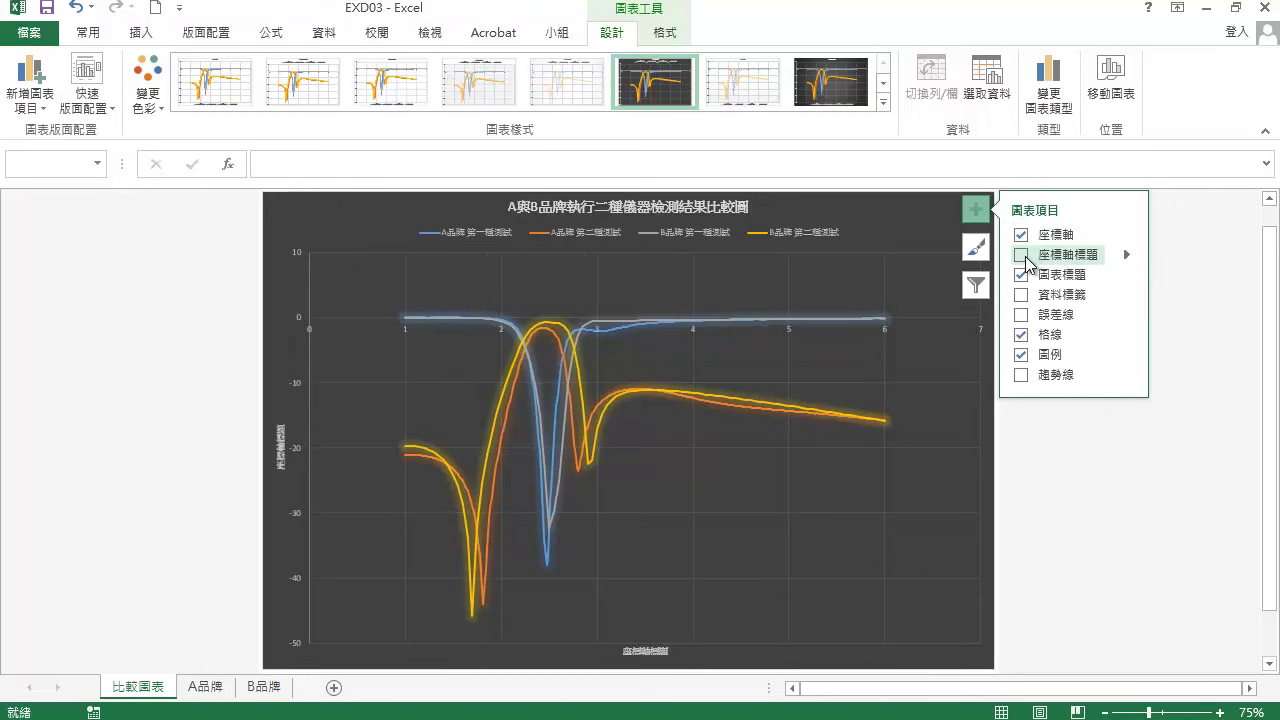
left_click(1025, 256)
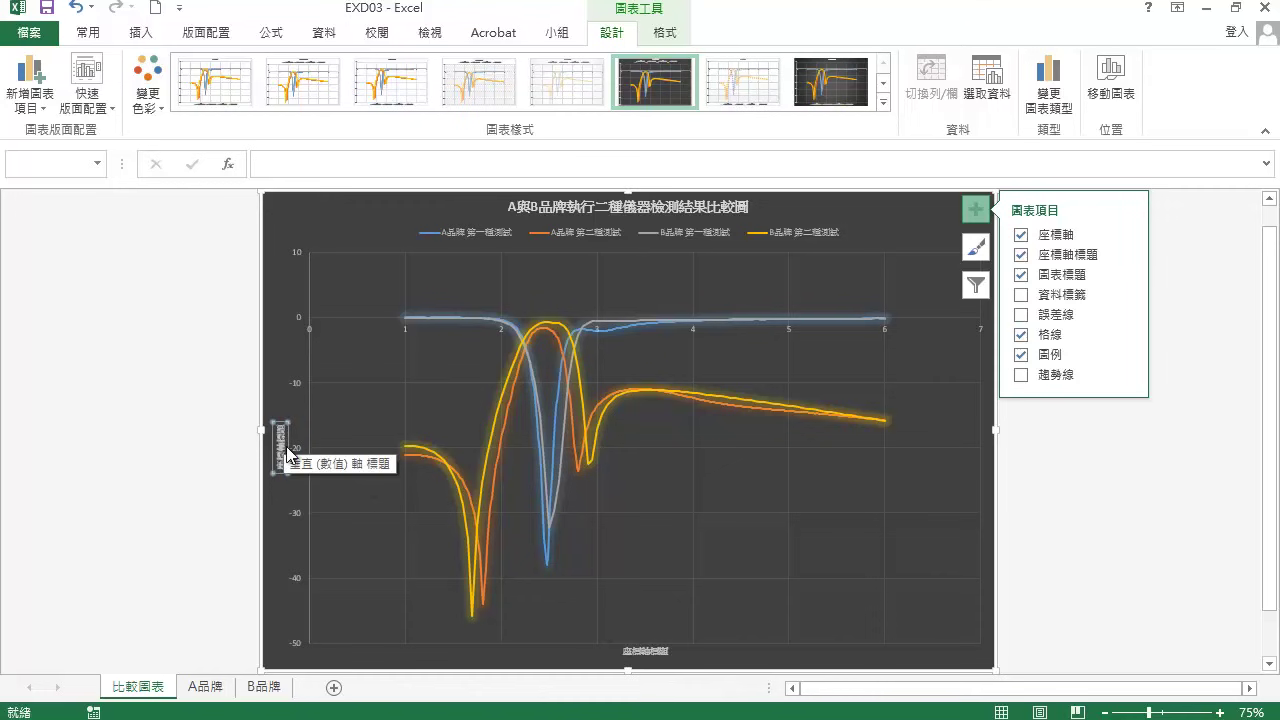
left_click(643, 652)
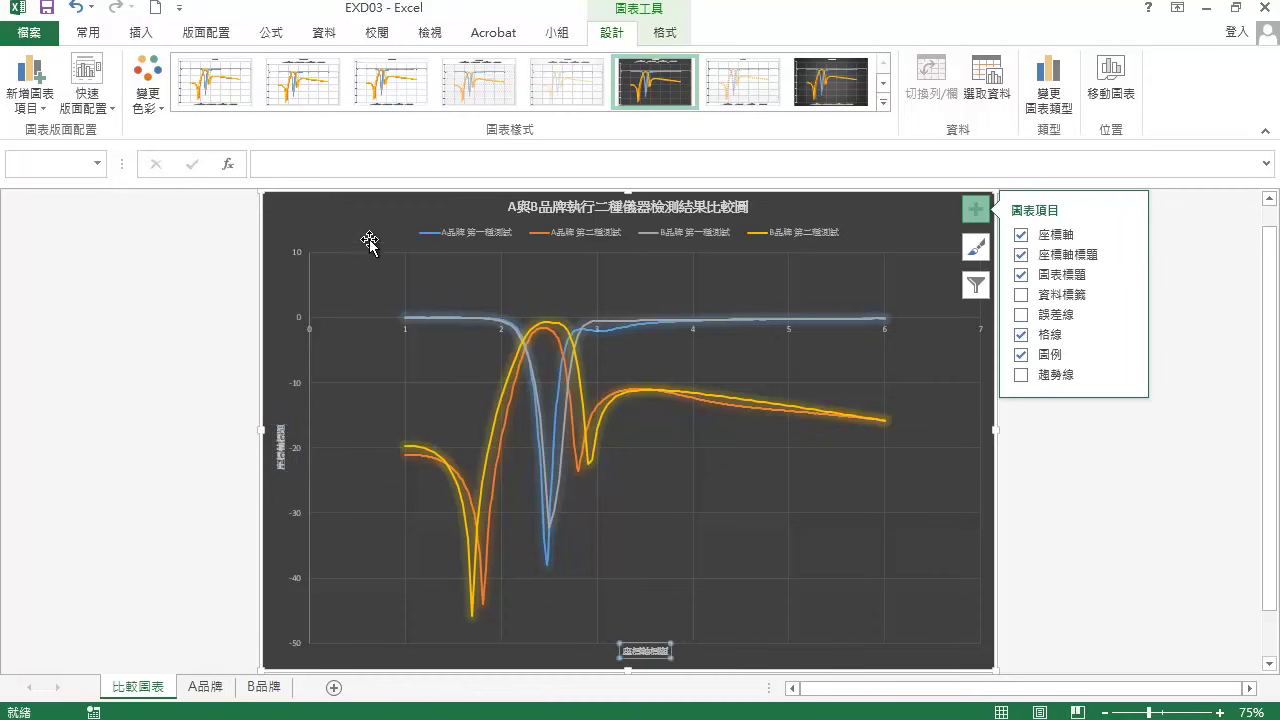
left_click(270, 165)
type("測試間距")
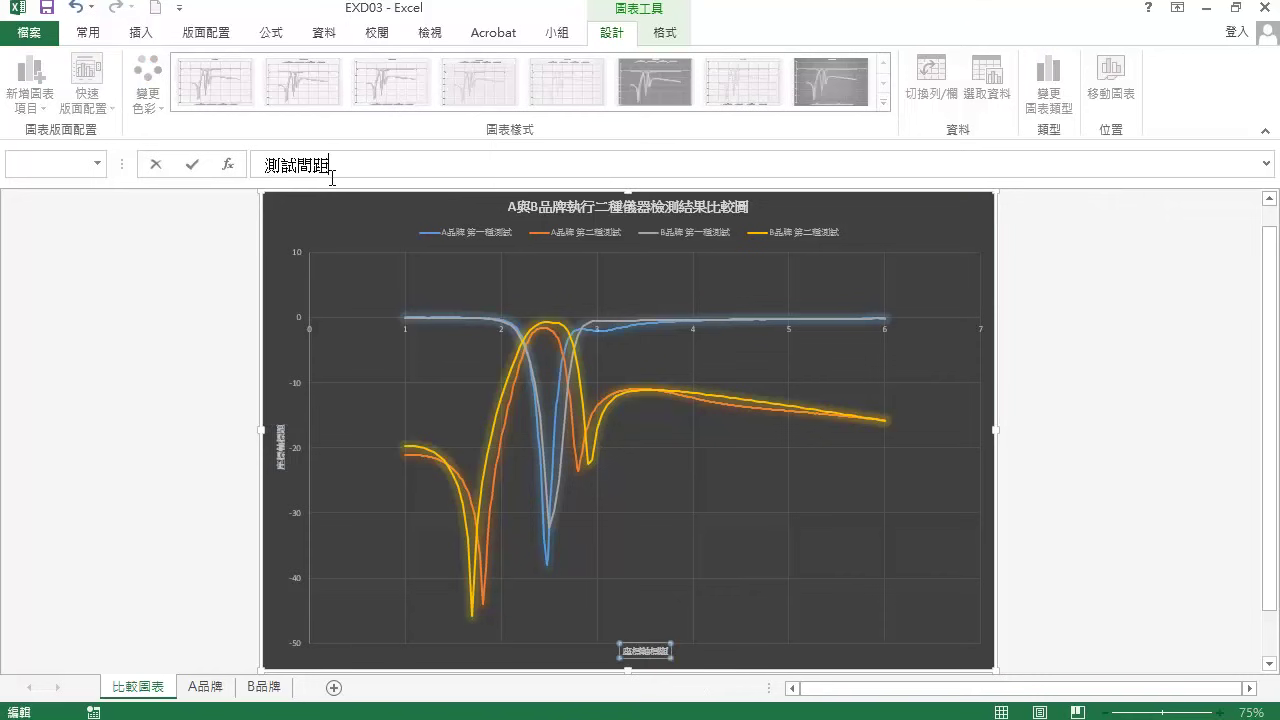
left_click(193, 170)
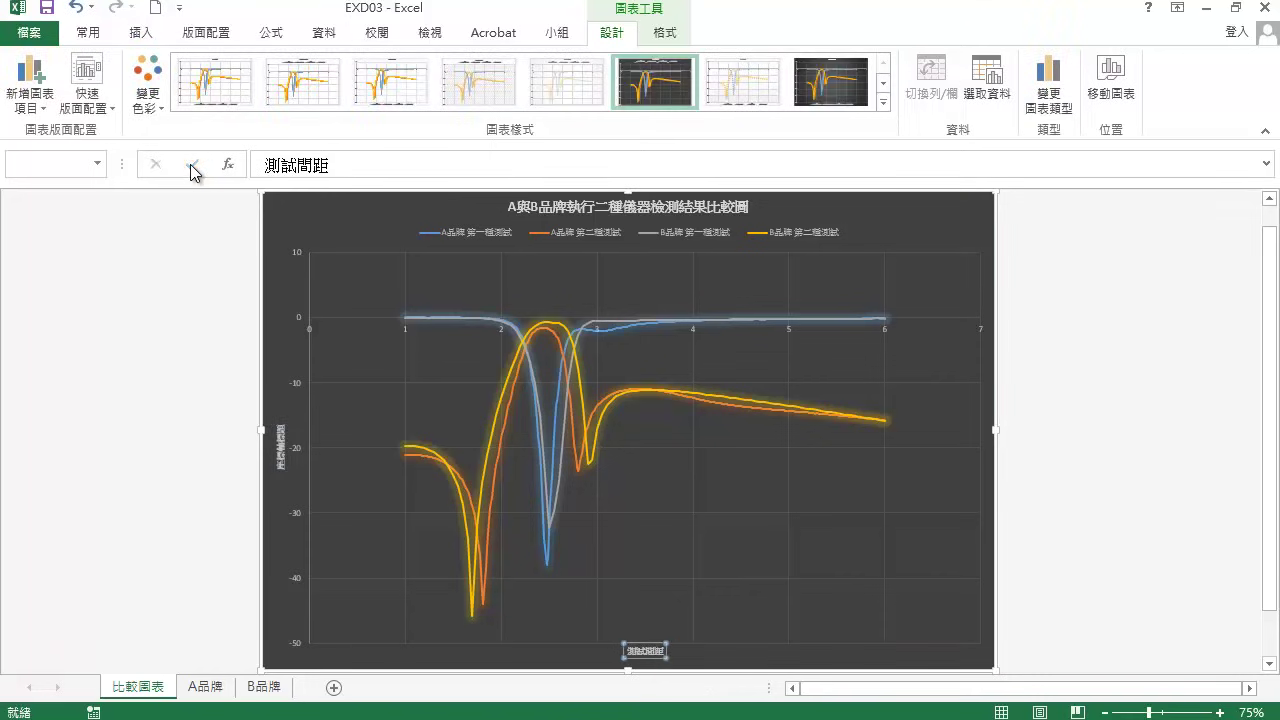
Set the vertical axis title to 變形弧度.
left_click(280, 450)
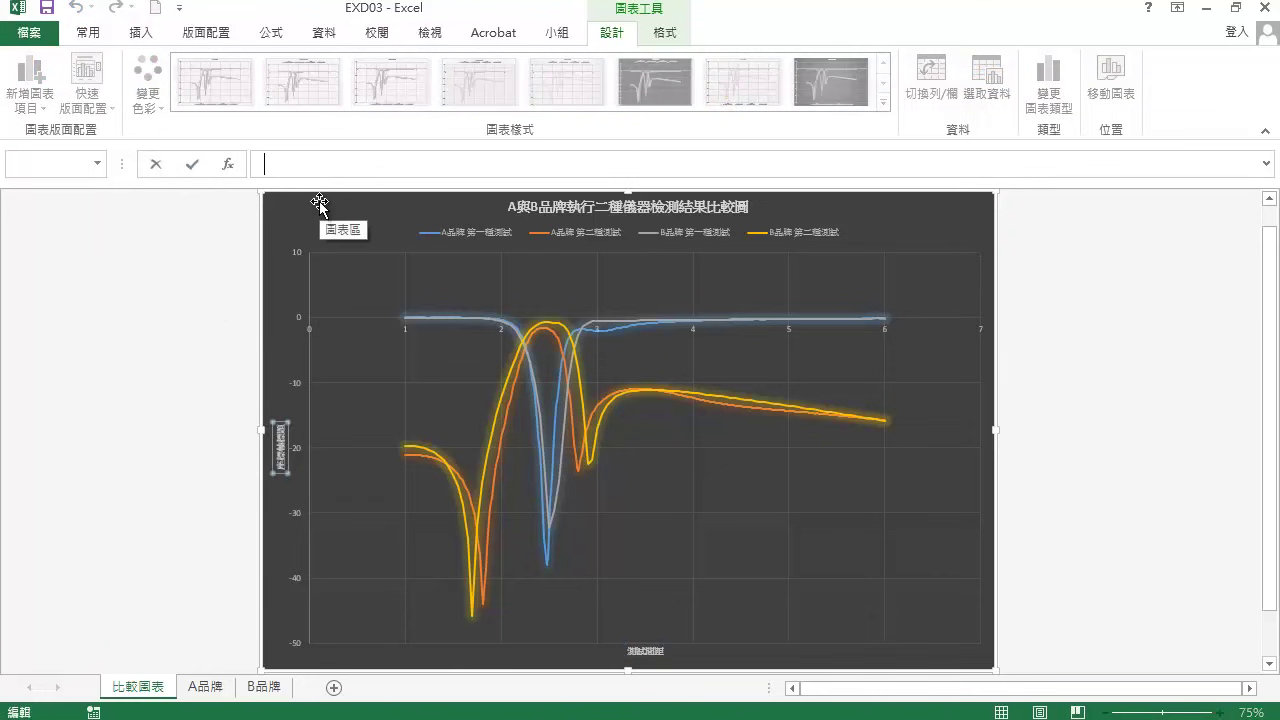
type("變形弧度")
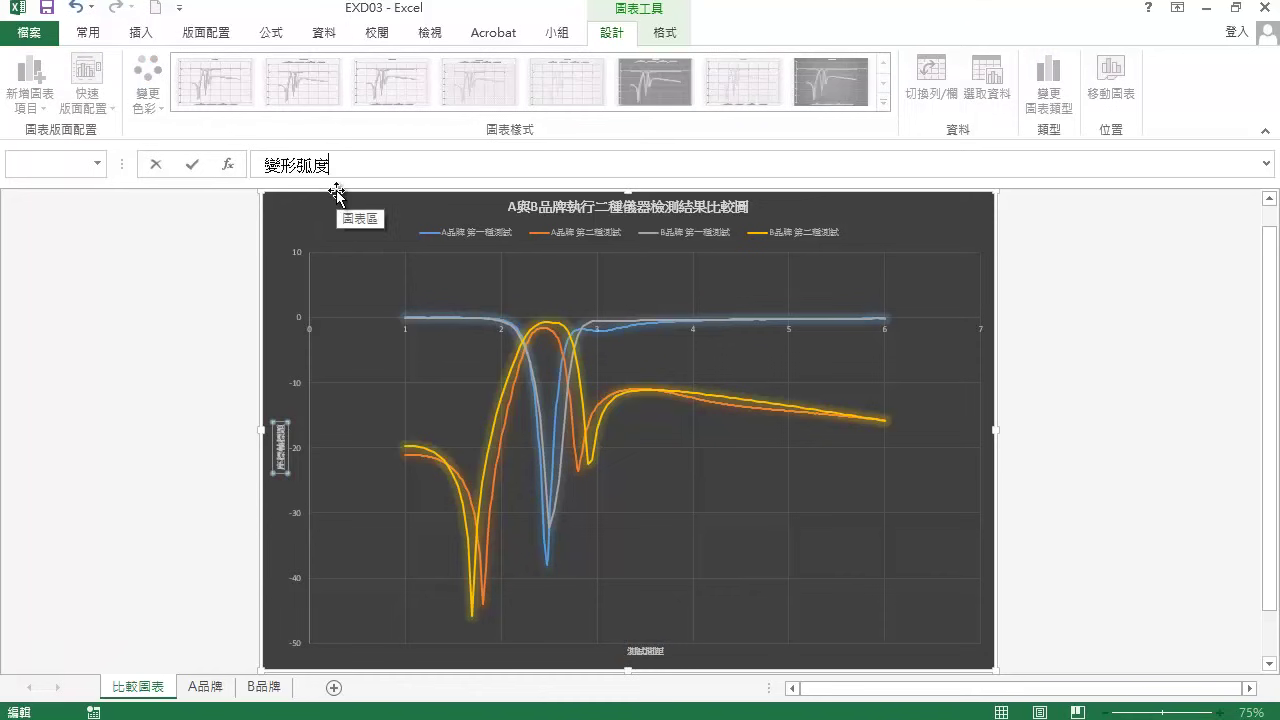
left_click(197, 165)
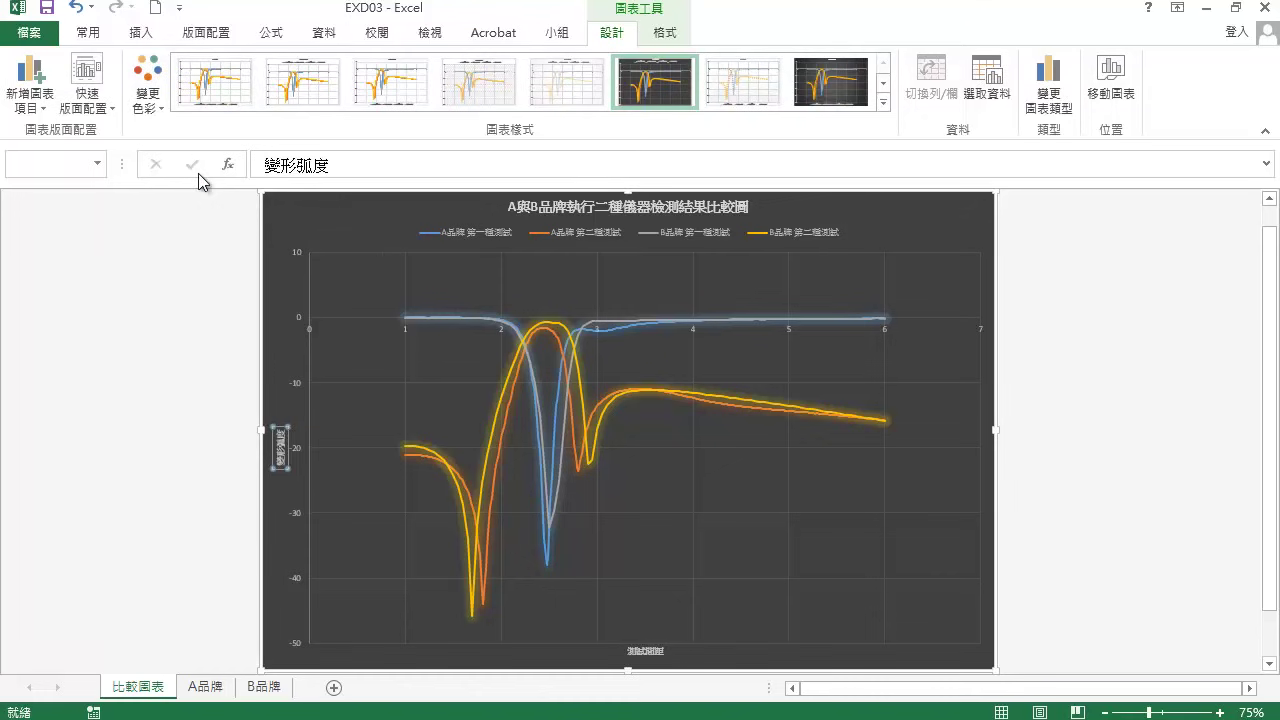
mouse_move(737, 277)
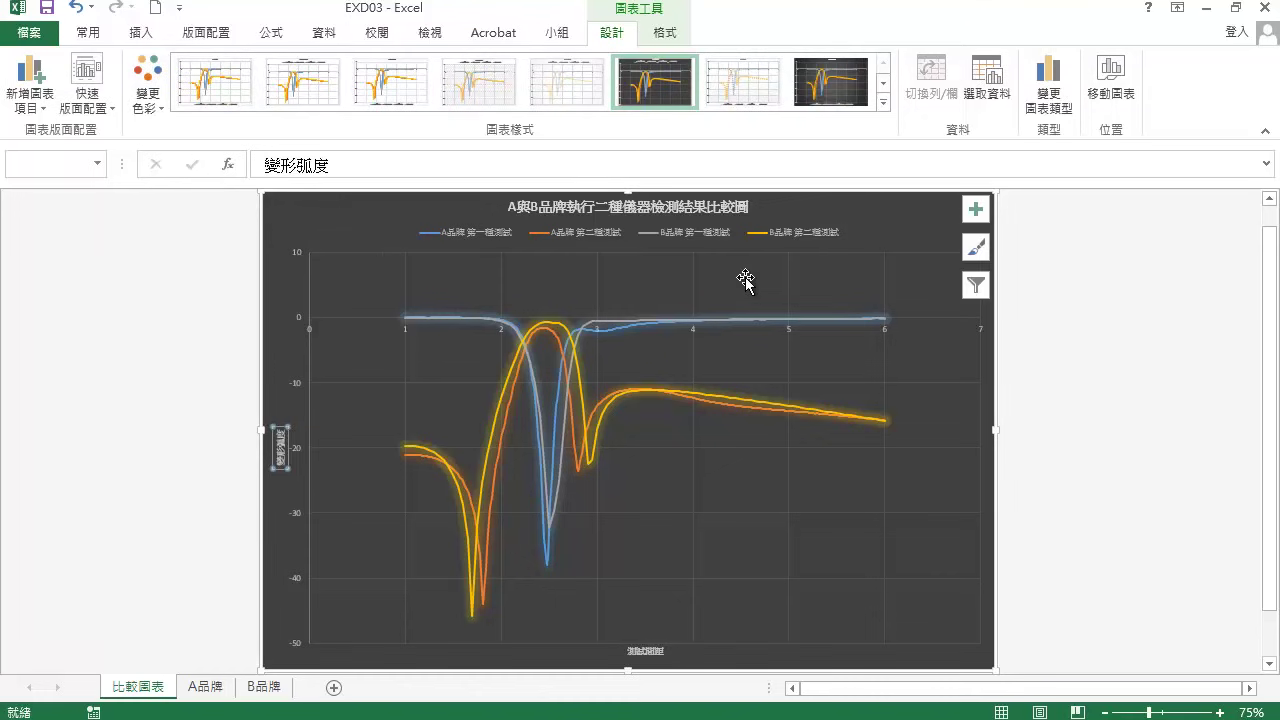
Turn on minor horizontal and vertical gridlines and place the legend at the bottom.
left_click(976, 210)
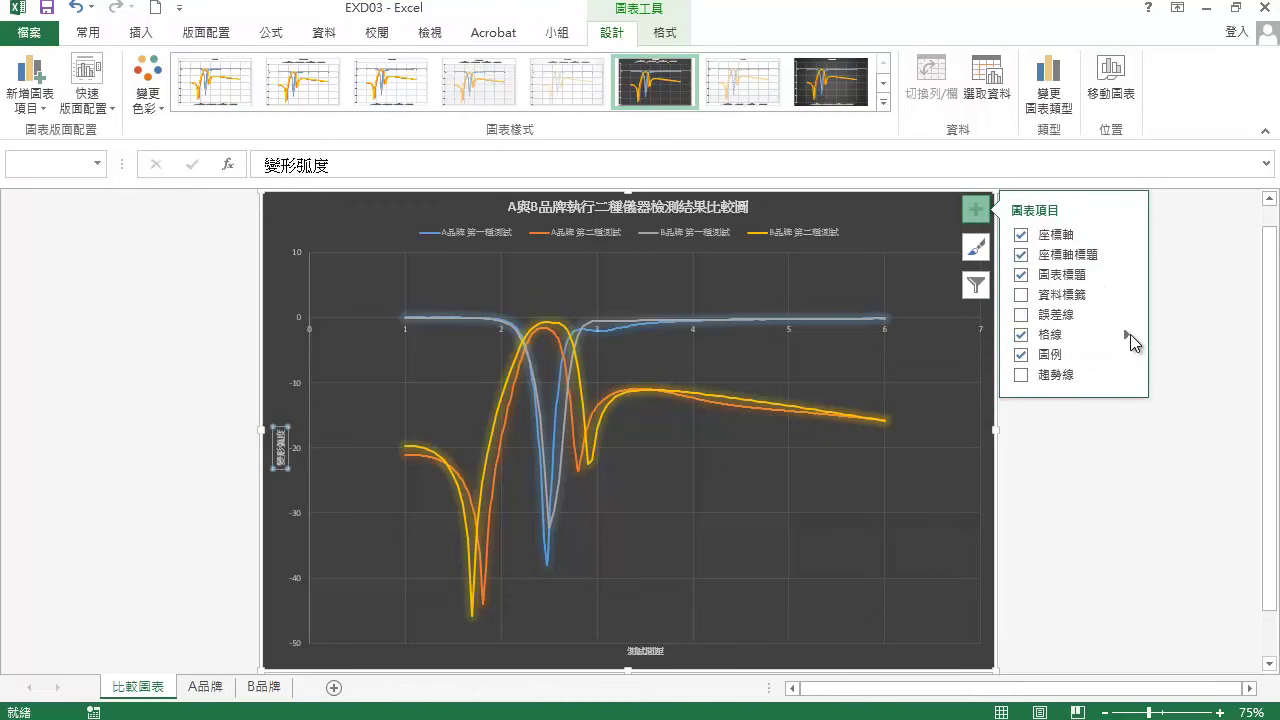
left_click(1128, 334)
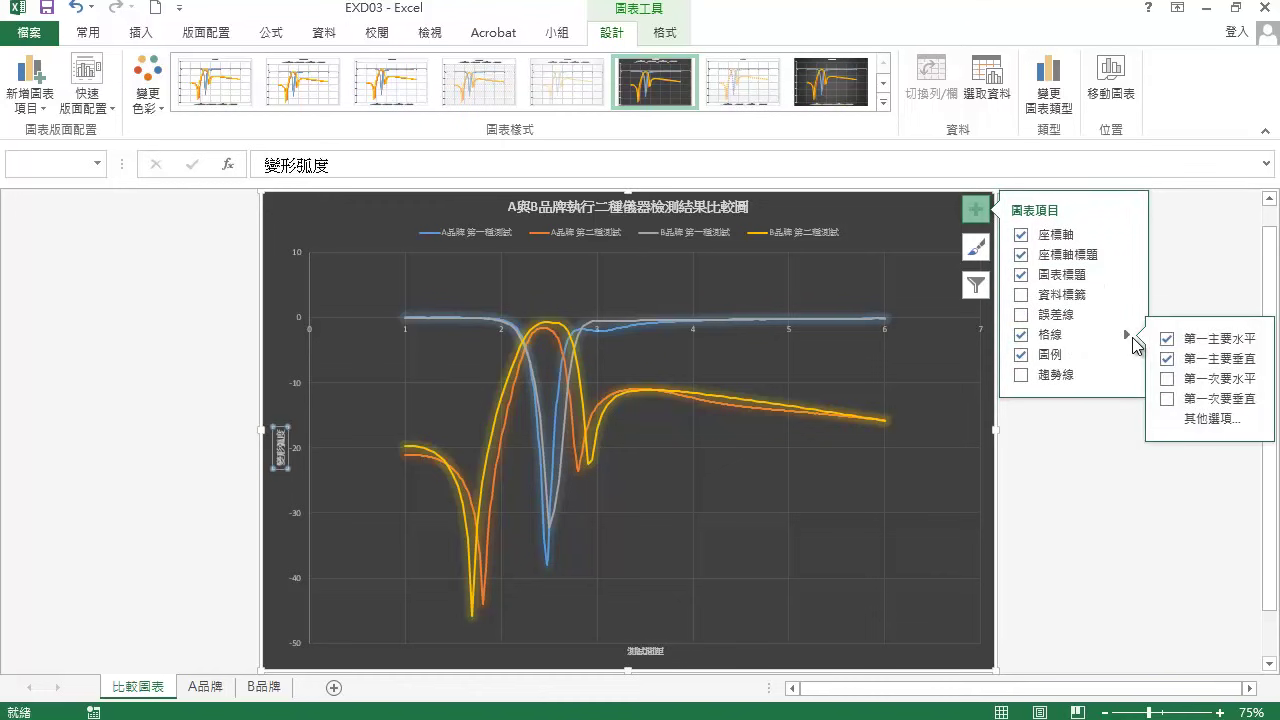
left_click(1167, 380)
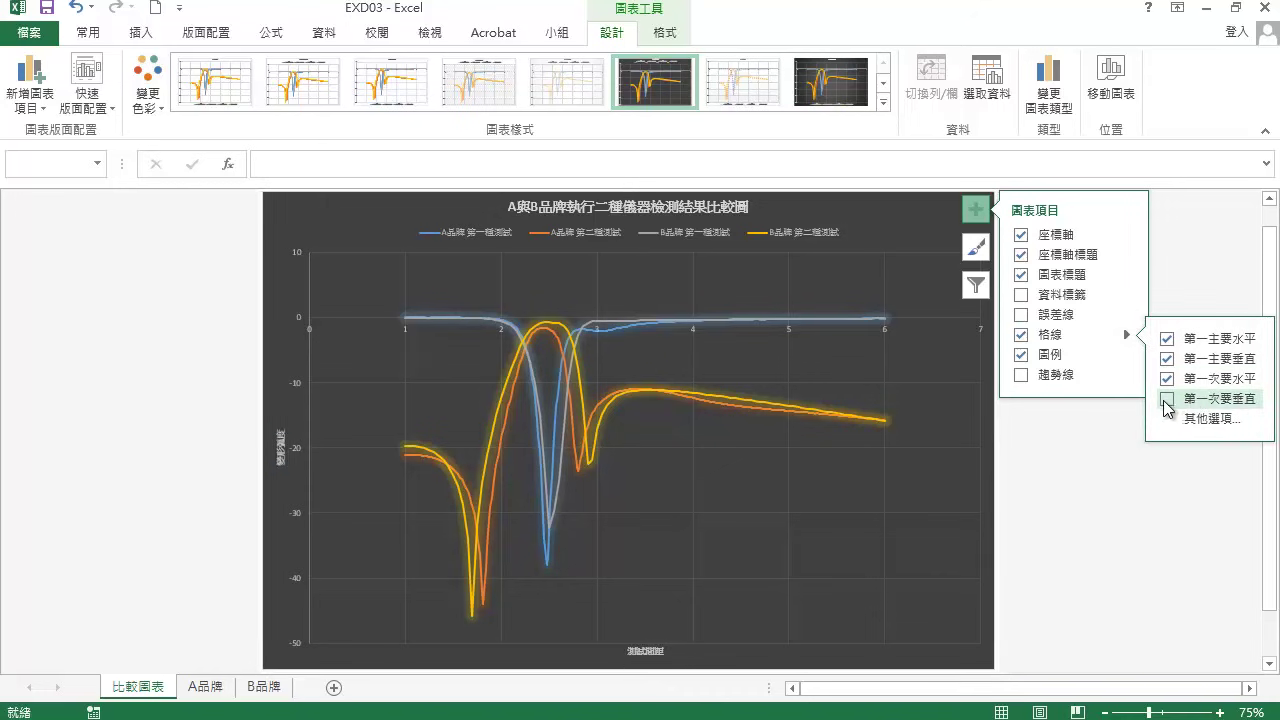
left_click(1167, 399)
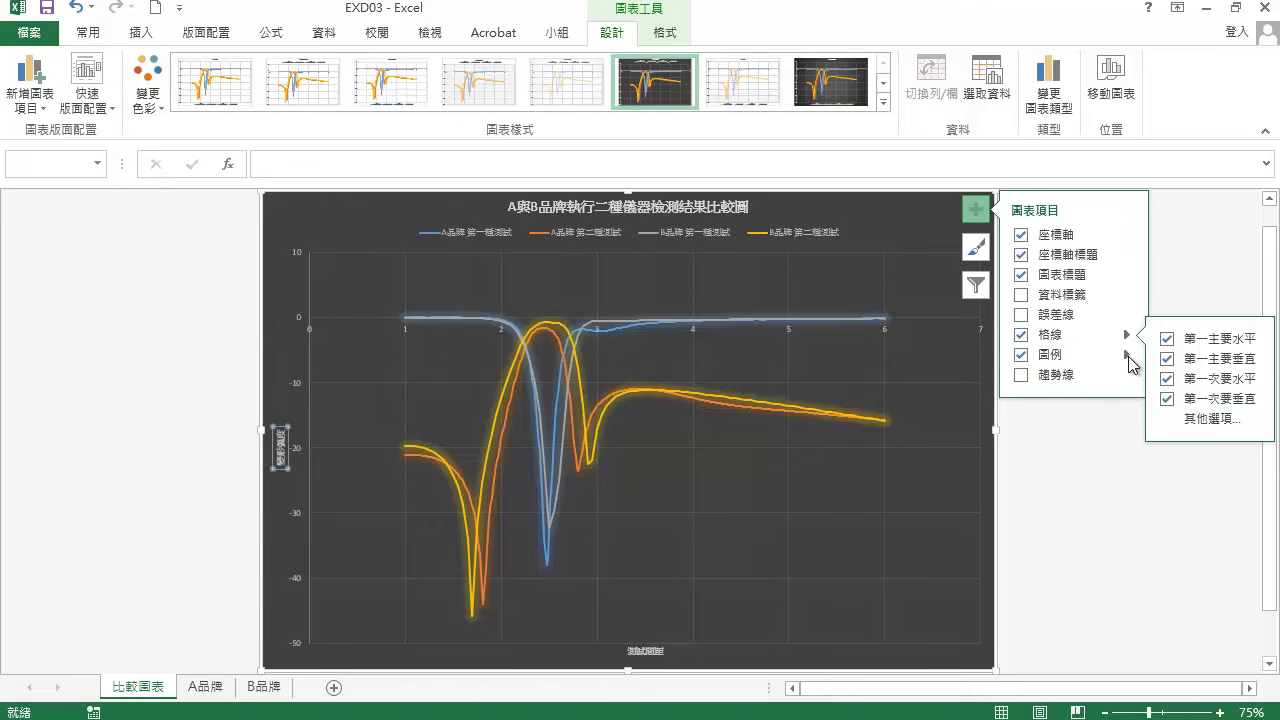
left_click(1127, 356)
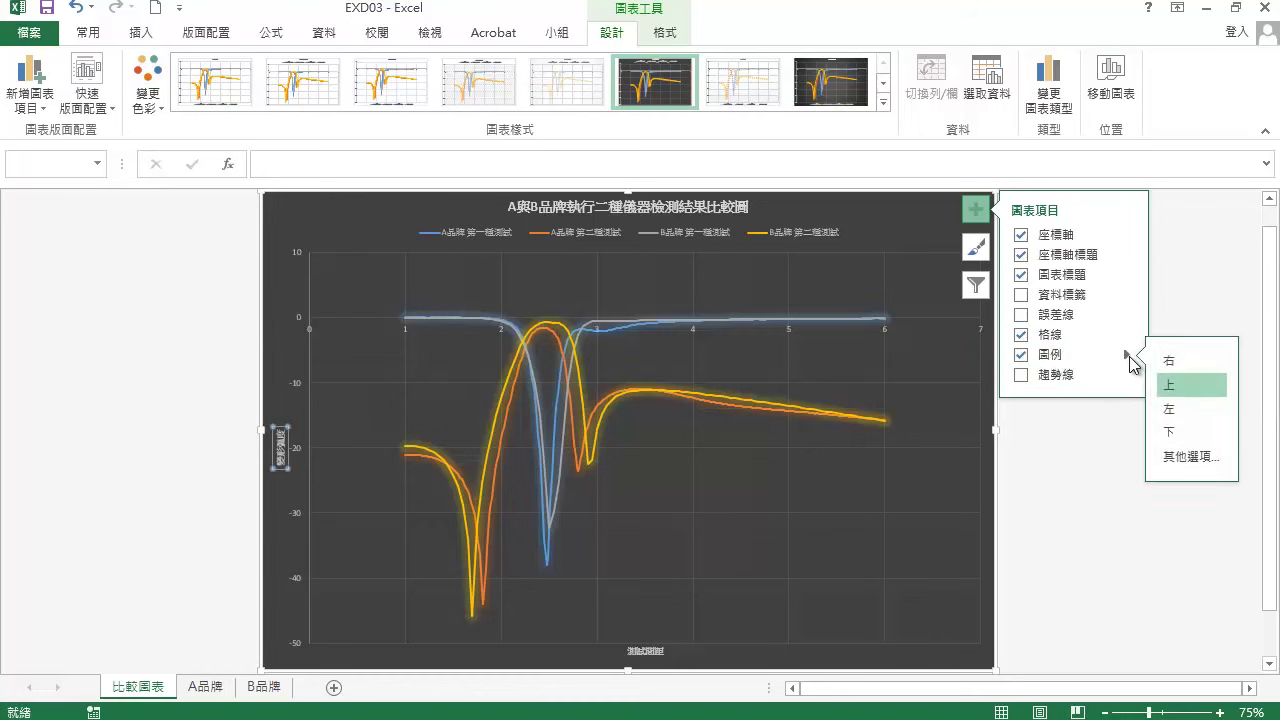
left_click(1187, 432)
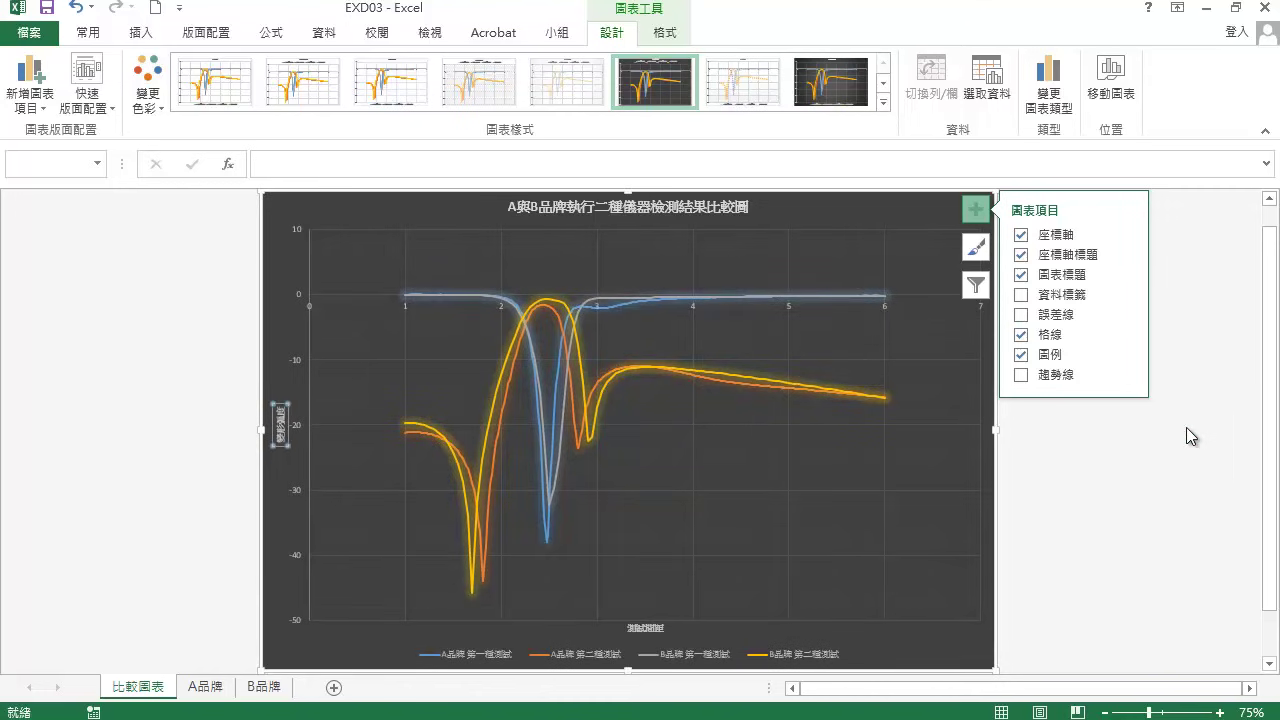
key("Down")
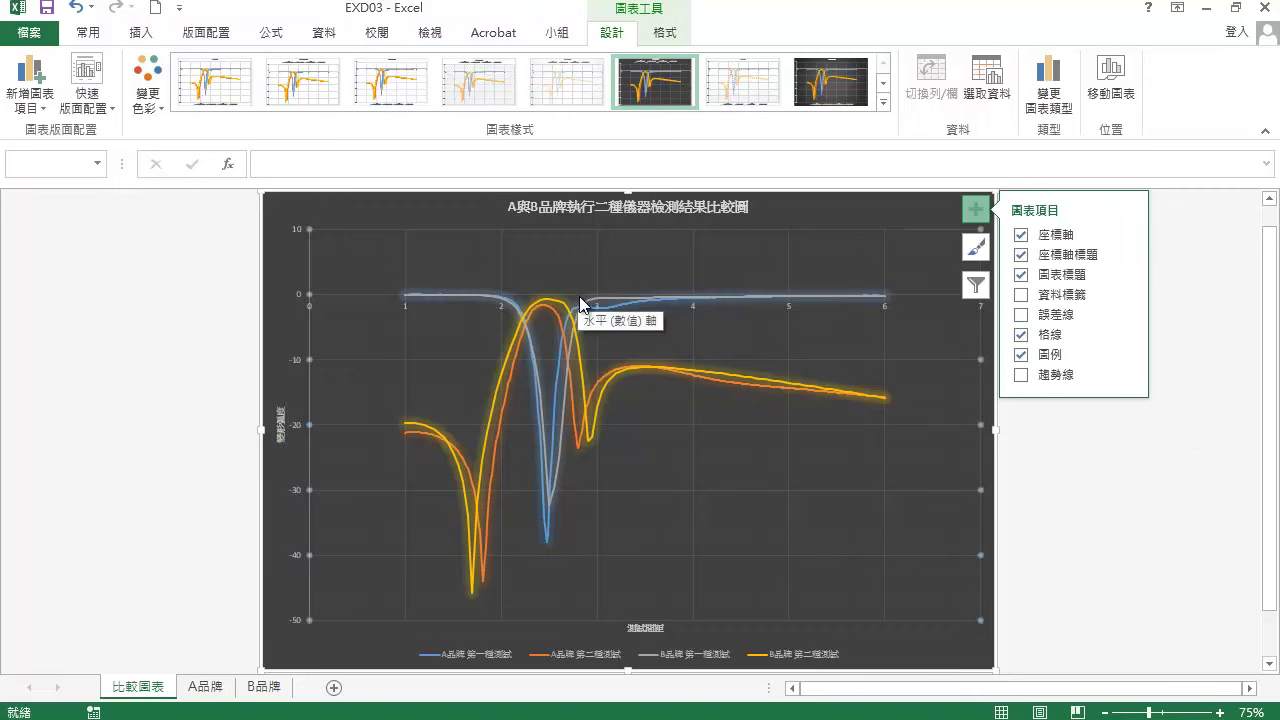
Set the horizontal axis bounds to minimum 1.0 and maximum 6.0.
left_click(582, 297)
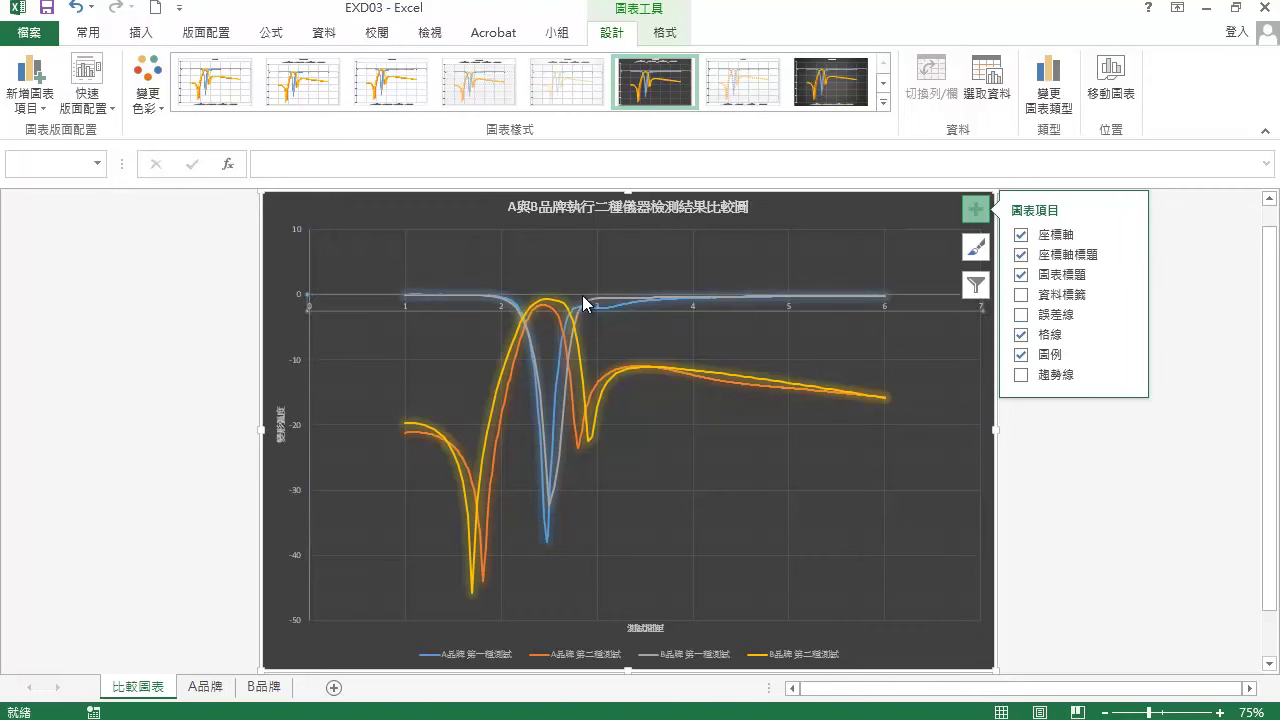
double_click(583, 298)
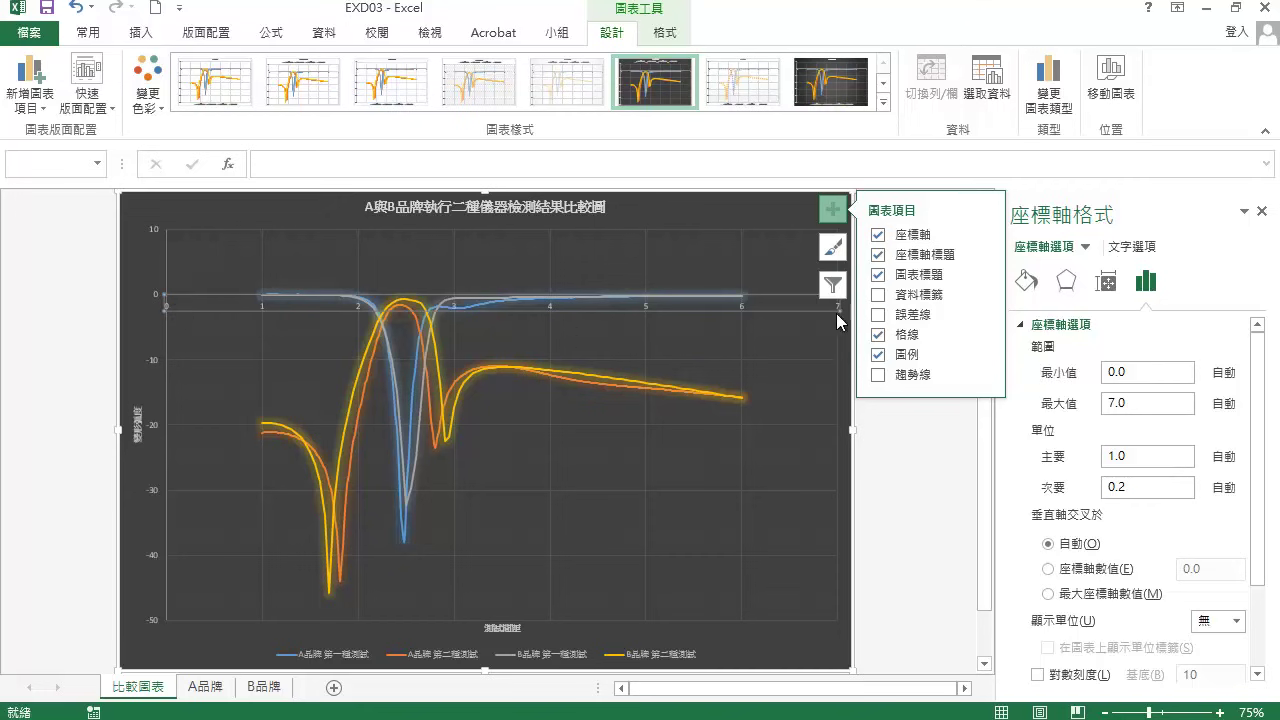
left_click(1138, 372)
left_click_drag(1138, 372, 1020, 378)
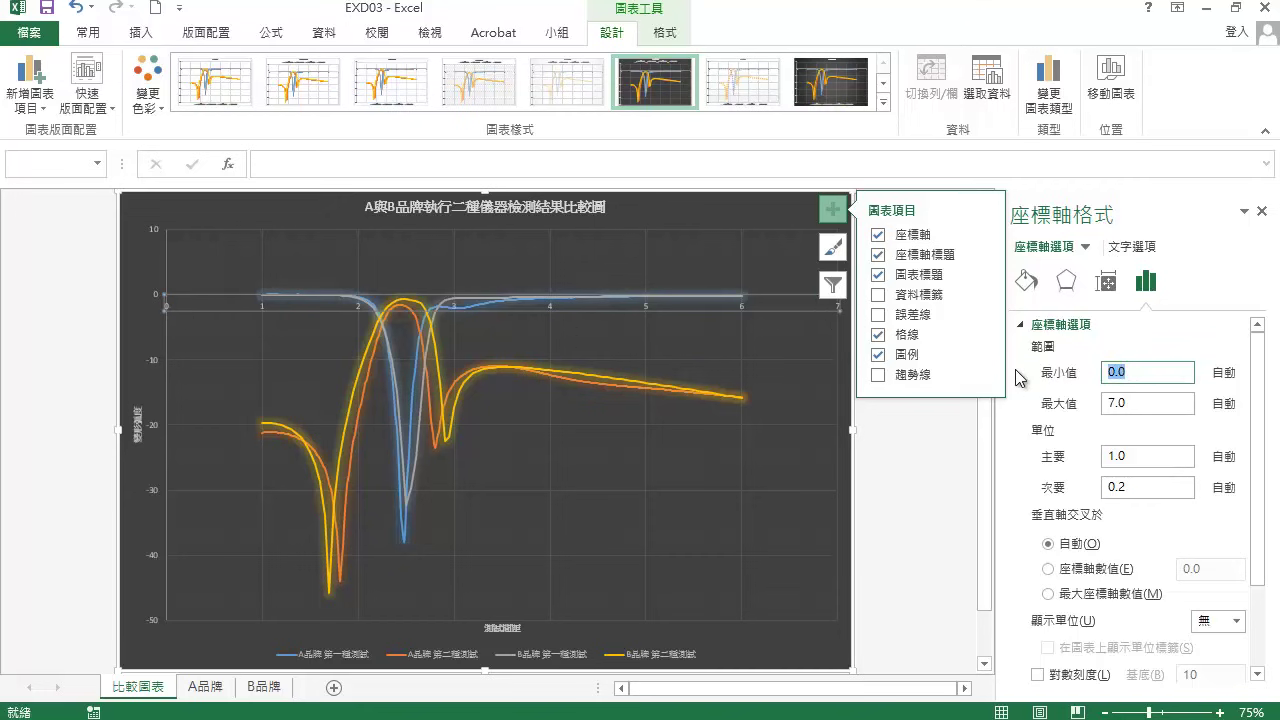
type("1.")
key("Return")
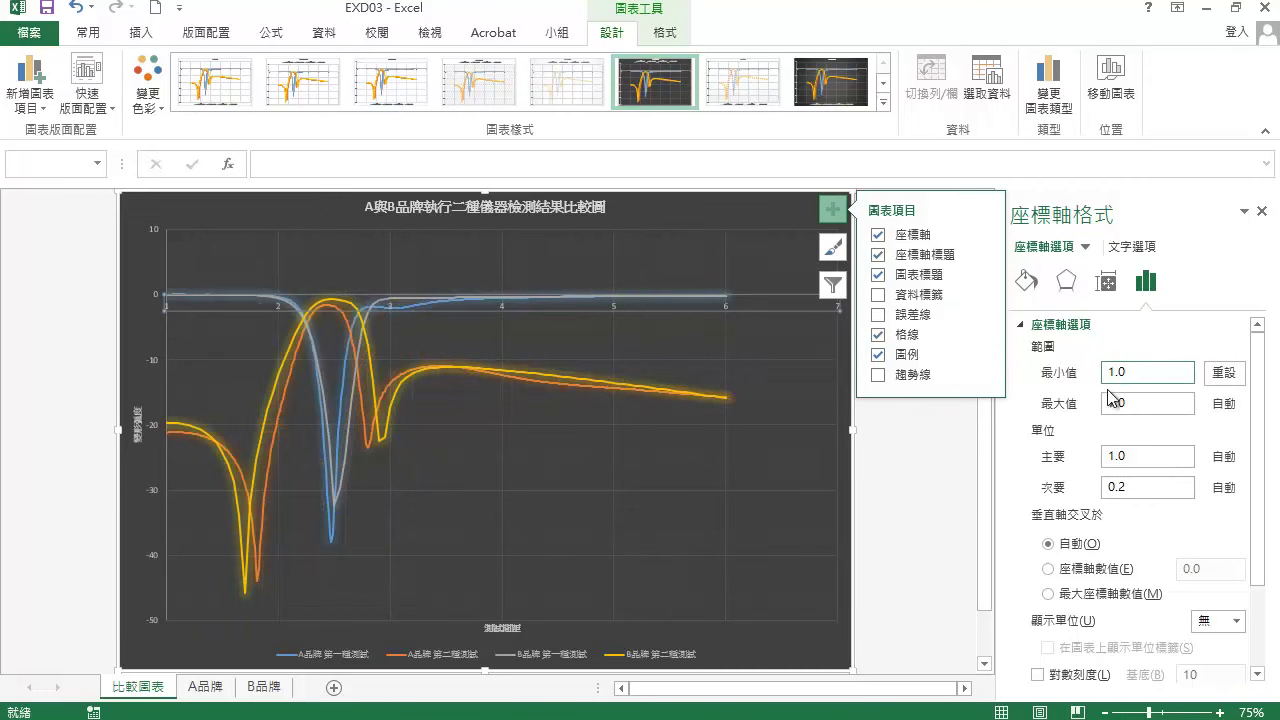
left_click_drag(1141, 408, 1075, 404)
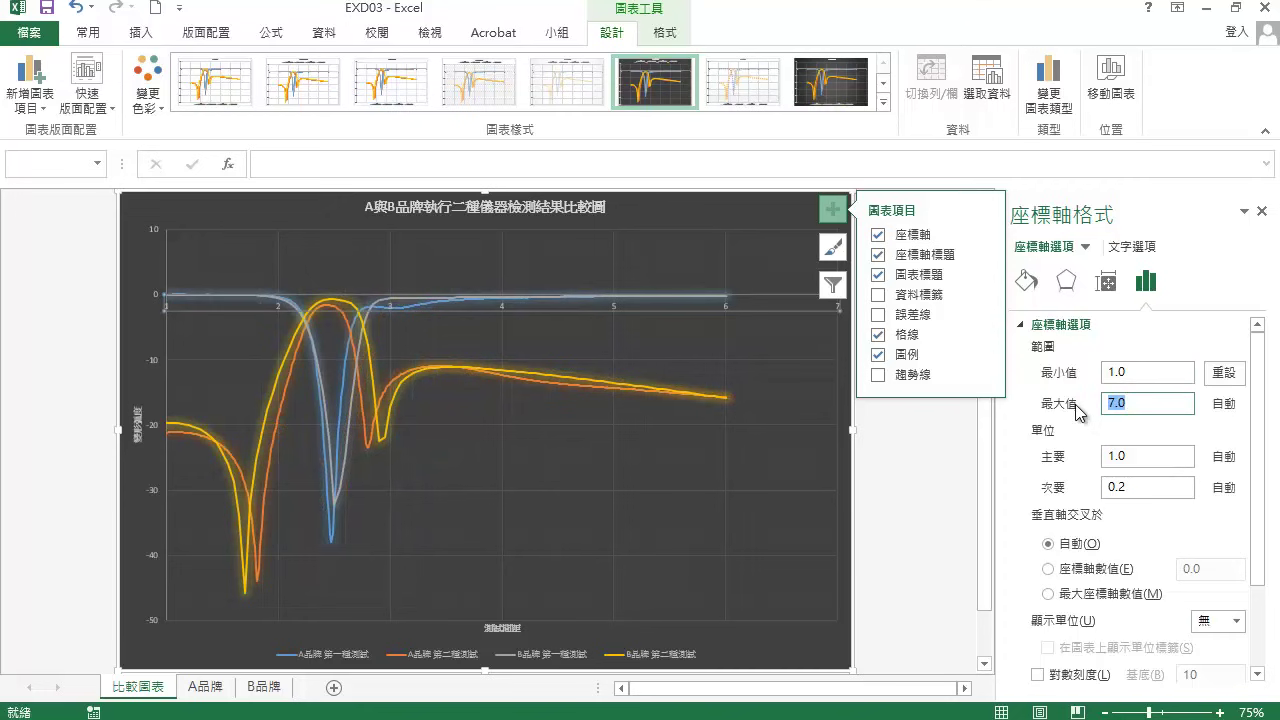
type("6.0")
key("Return")
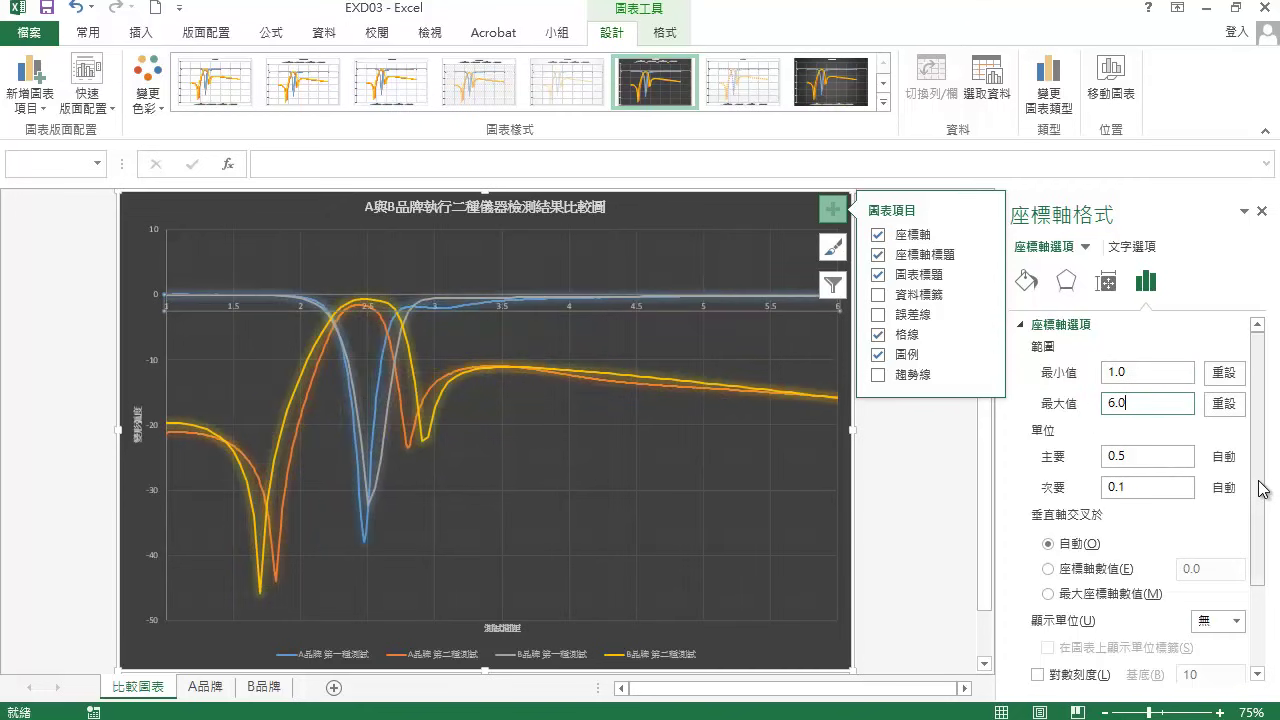
Make the horizontal axis major tick marks cross the axis.
left_click_drag(1262, 489, 1260, 600)
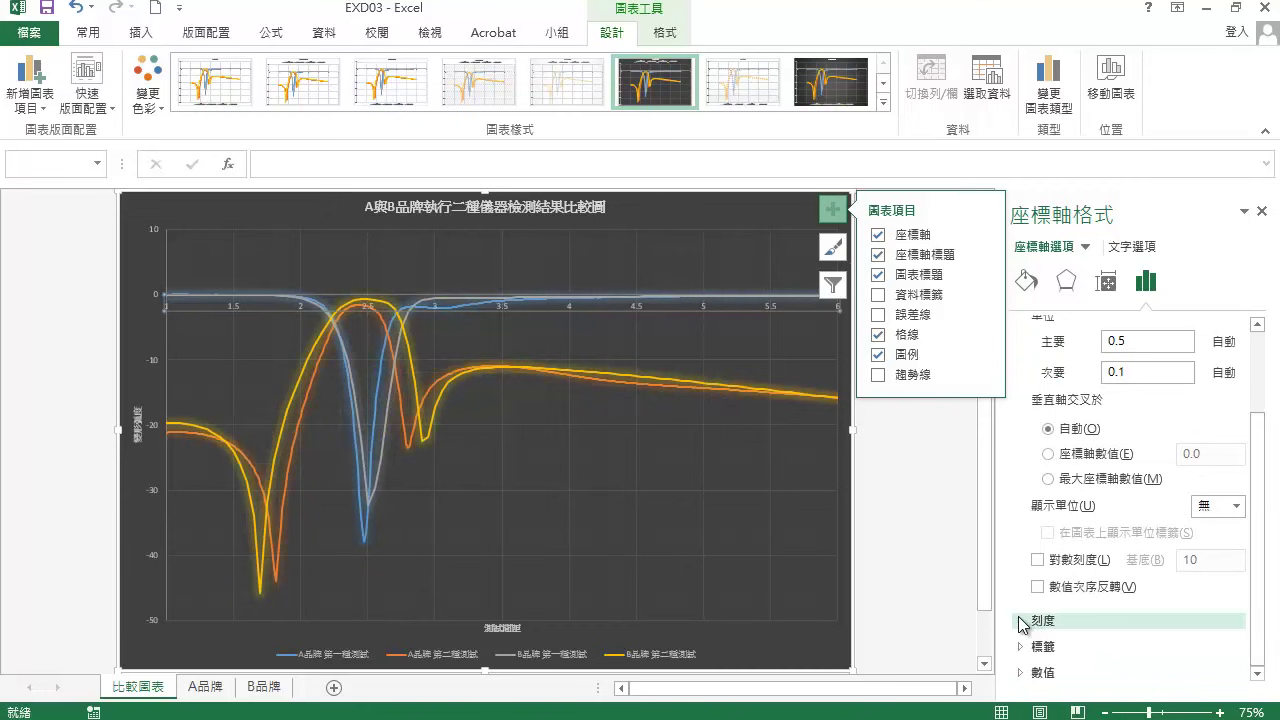
left_click(1022, 622)
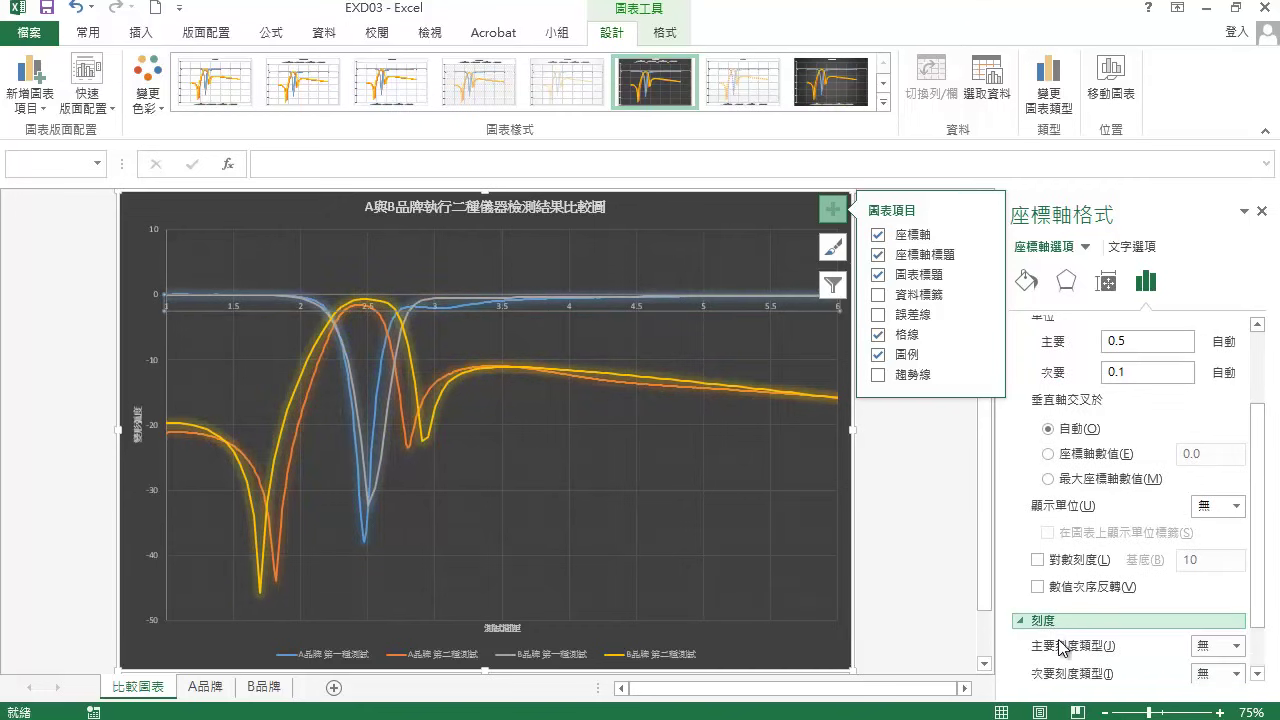
left_click(1239, 648)
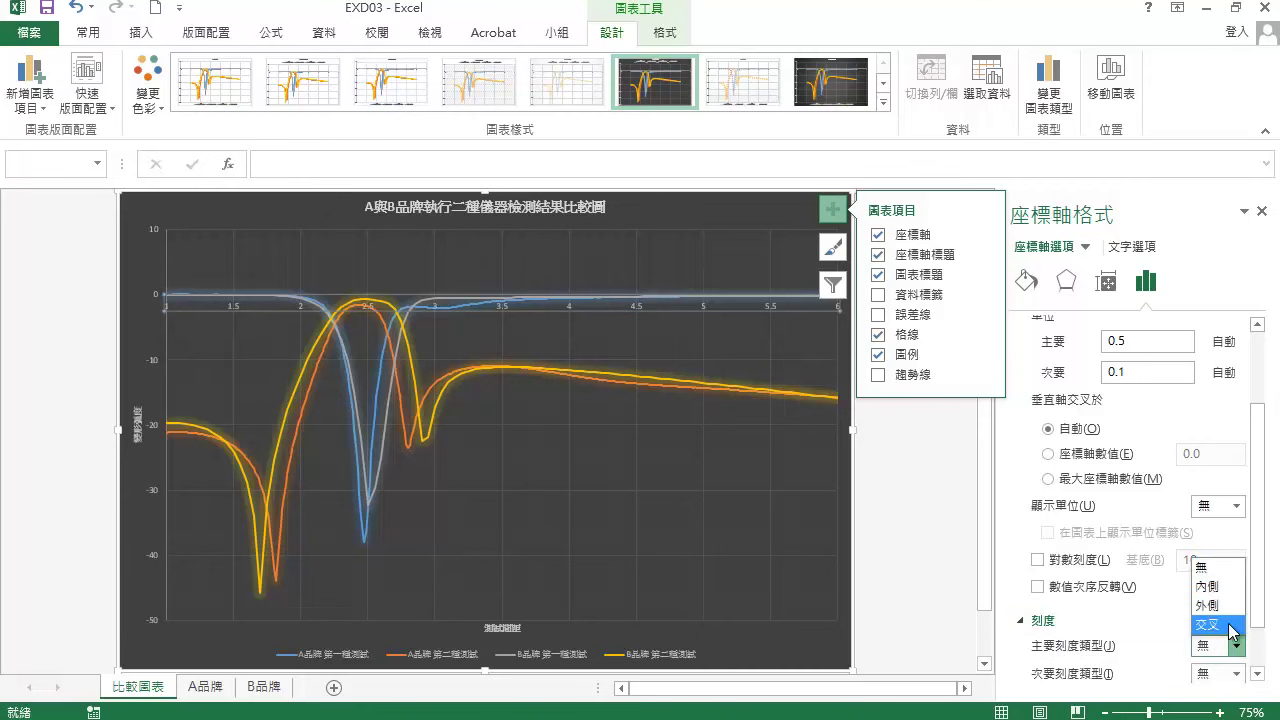
left_click(1236, 625)
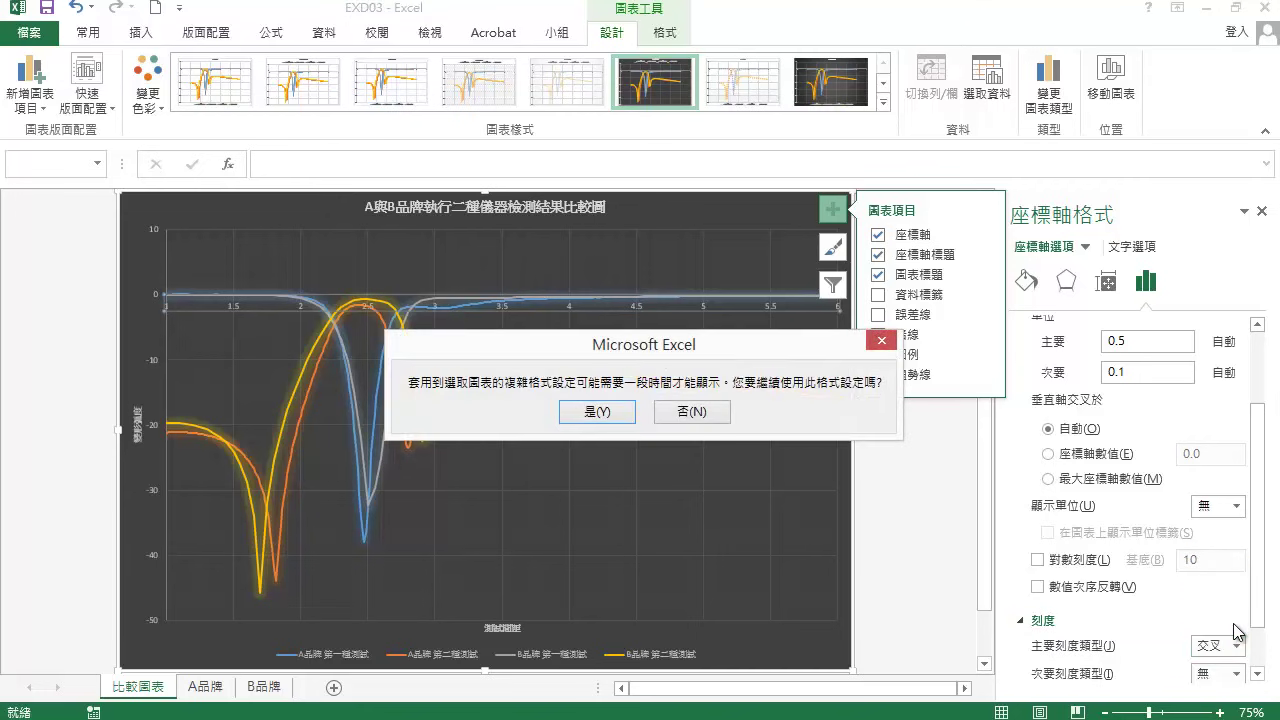
left_click(618, 412)
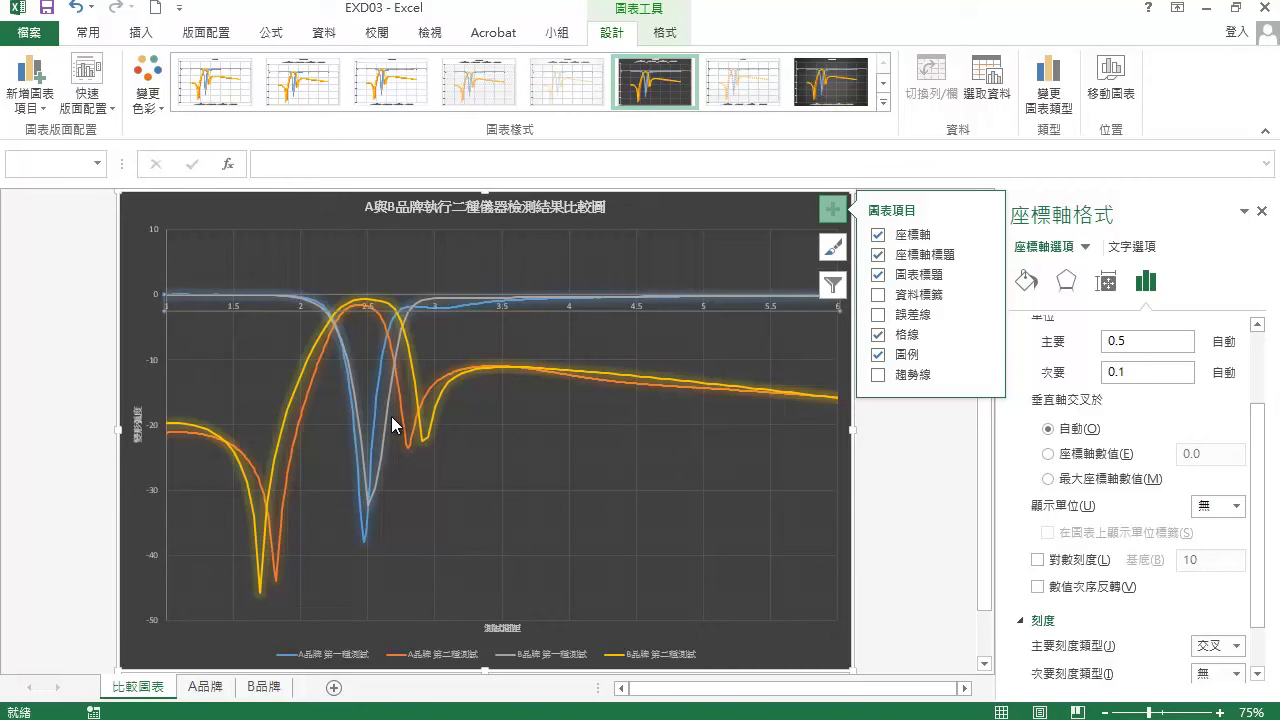
mouse_move(384, 422)
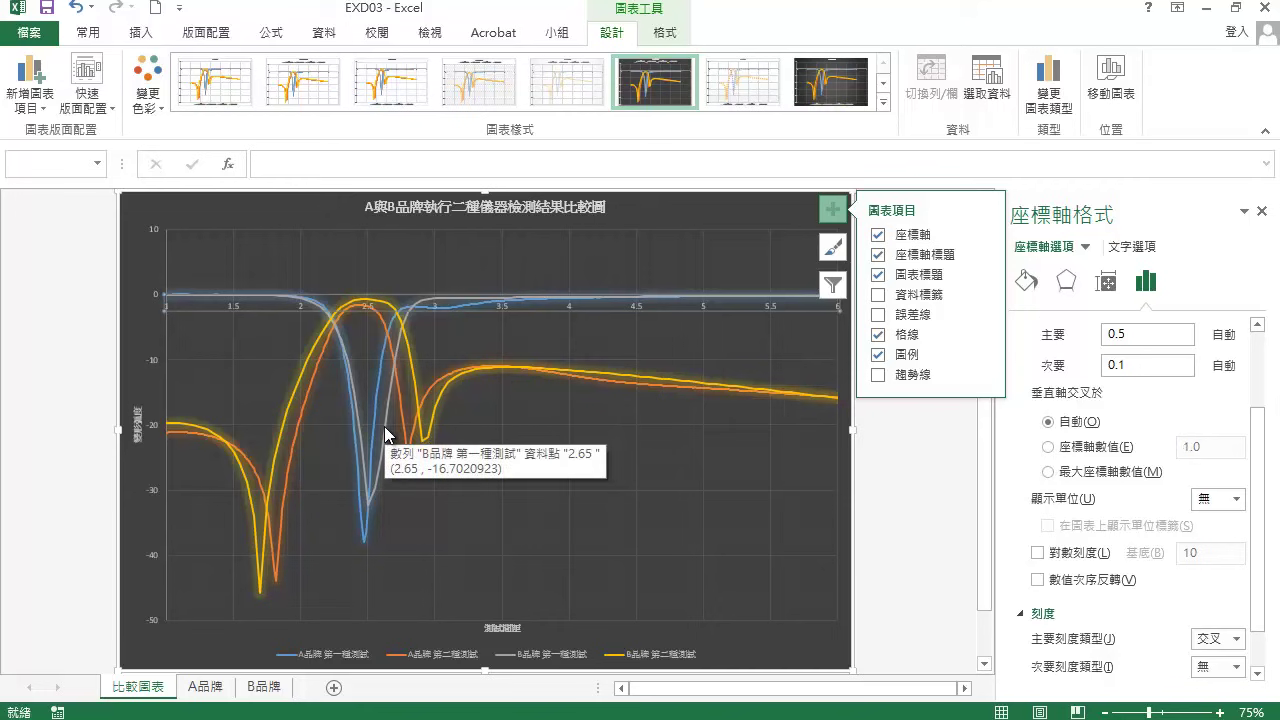
Color the B品牌 第一種測試 line light green, then go to the File page to save.
left_click(384, 426)
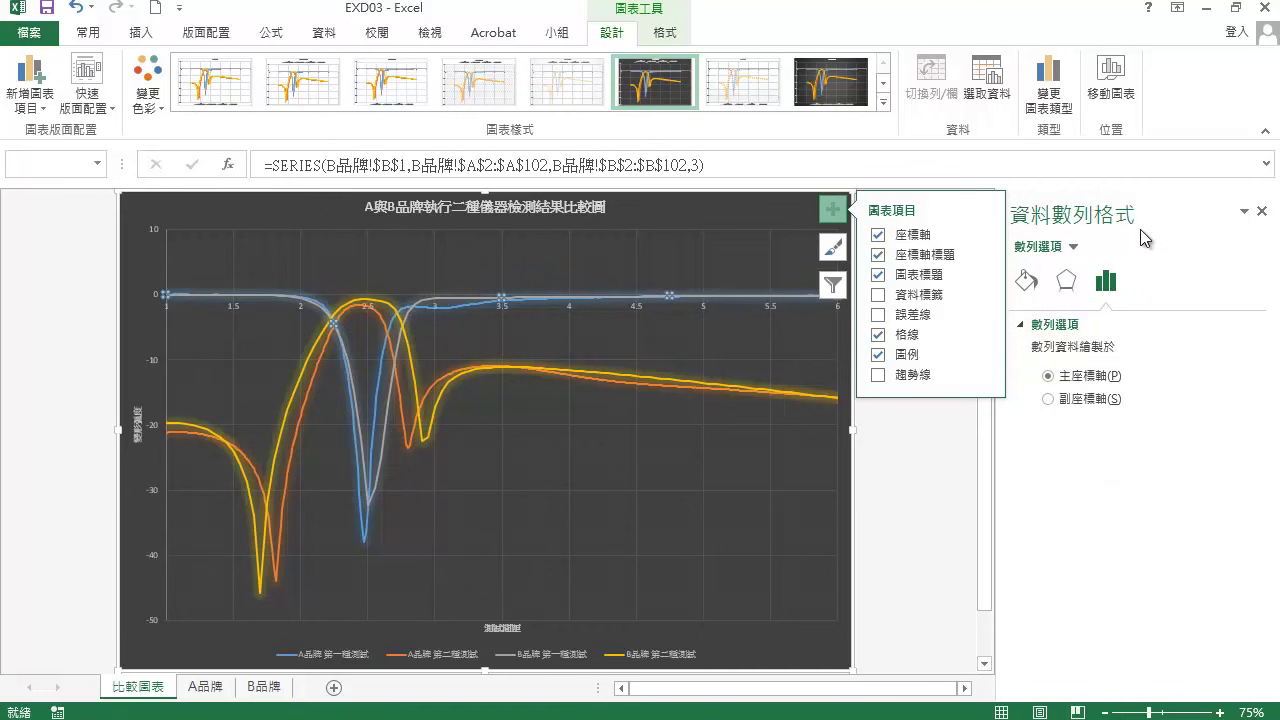
left_click(1025, 283)
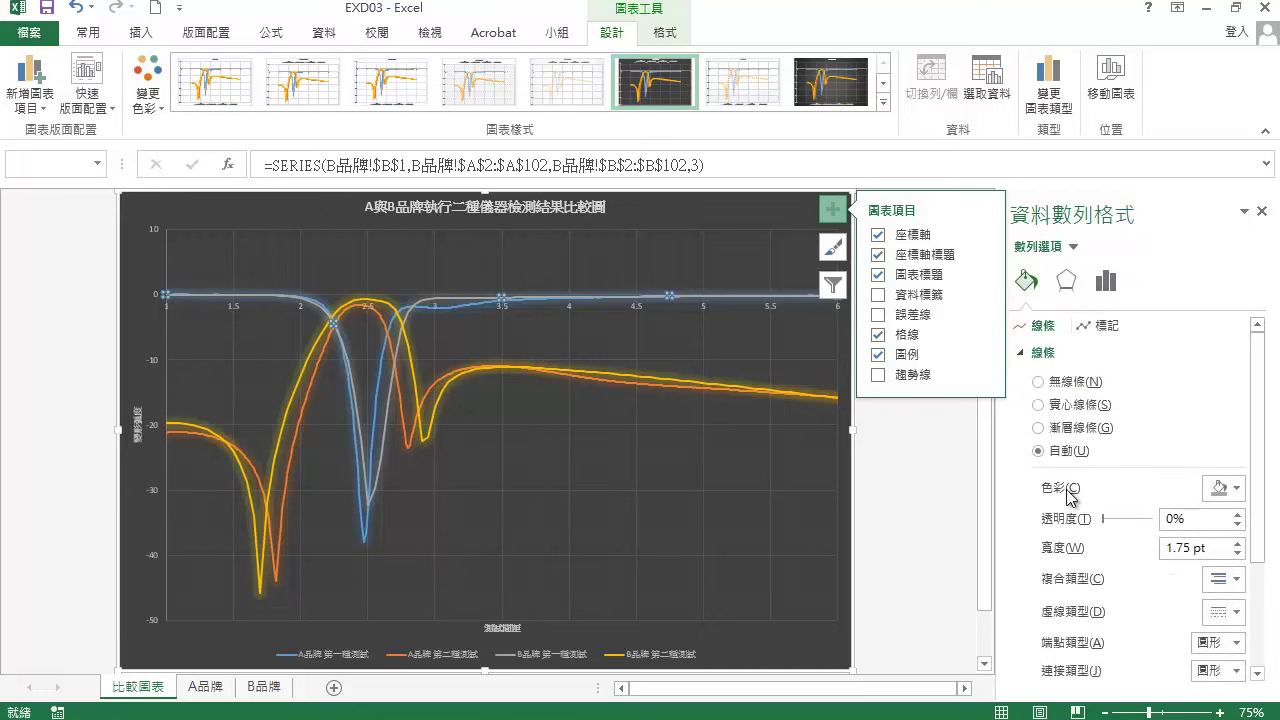
left_click(1230, 488)
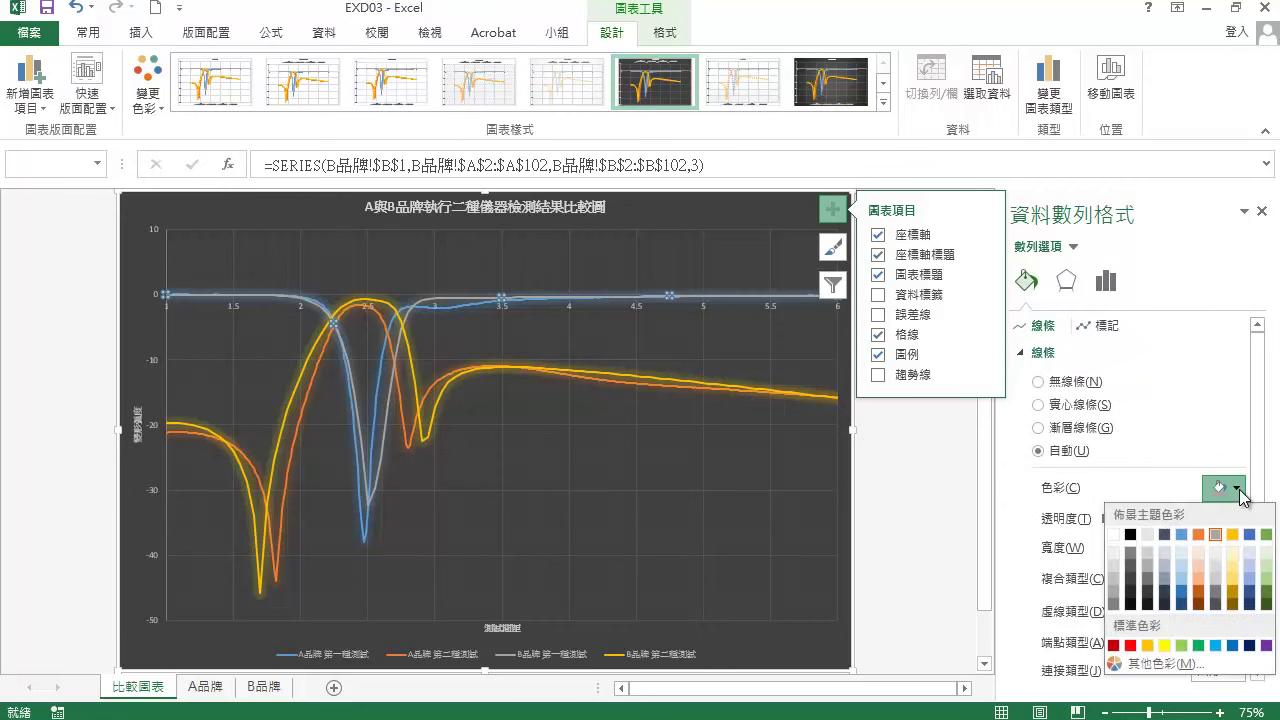
left_click(1181, 646)
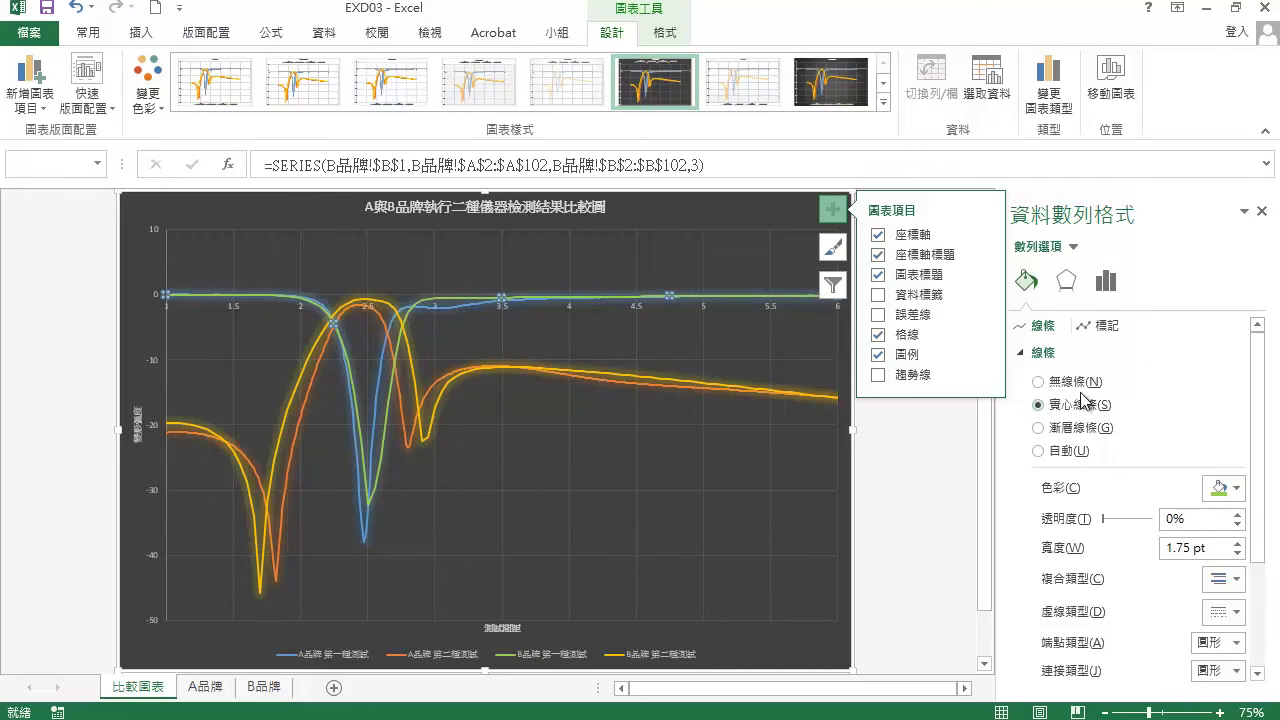
left_click(38, 34)
Save the workbook as EXA03 in the EX03 folder.
left_click(89, 232)
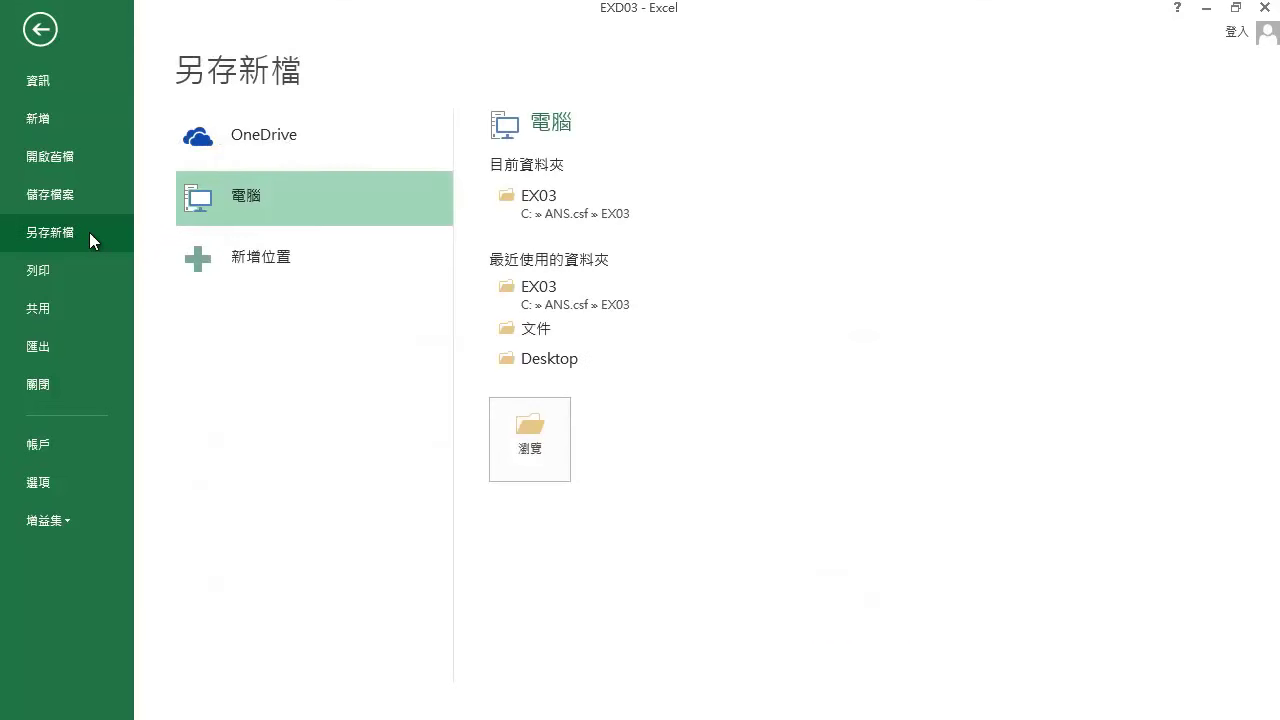
left_click(620, 218)
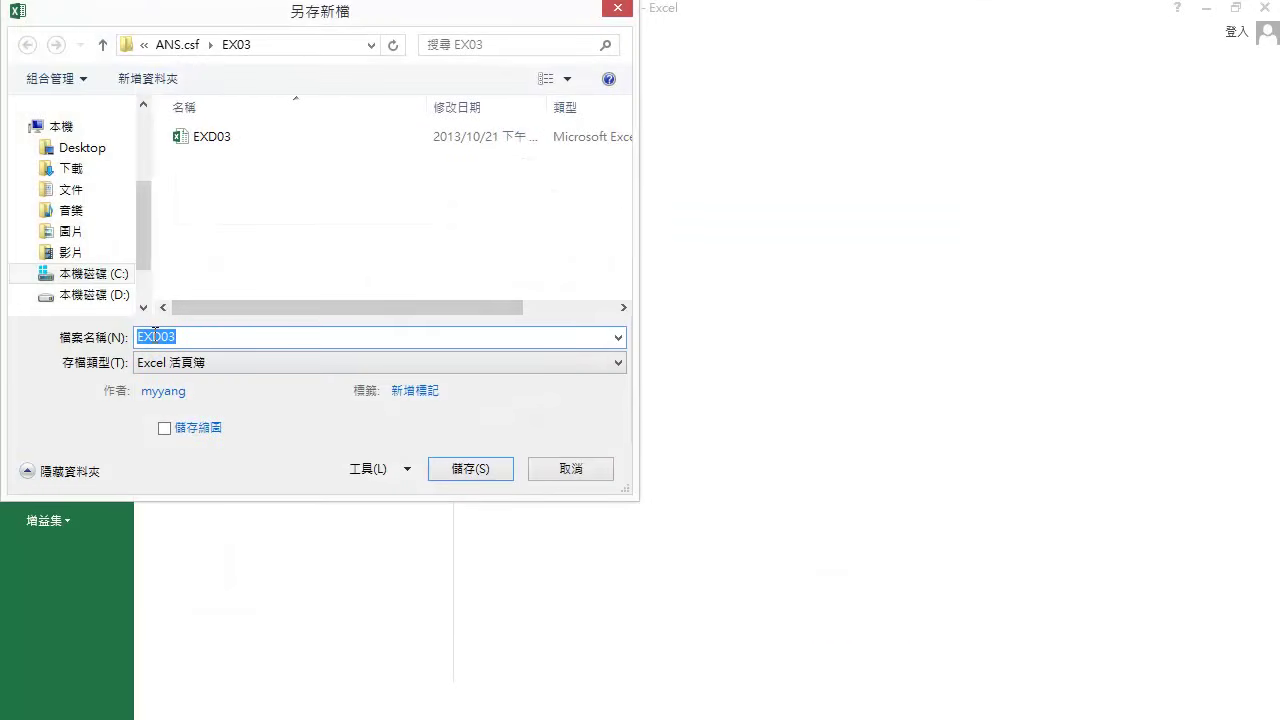
left_click_drag(153, 336, 162, 336)
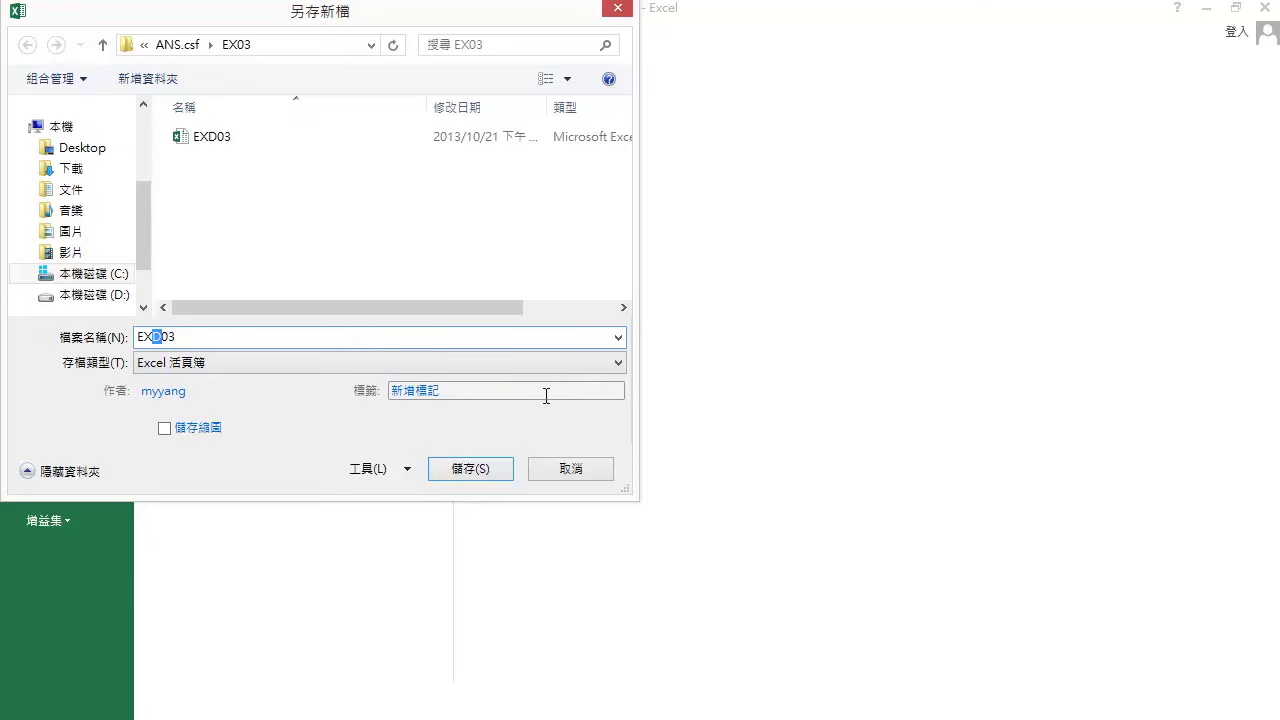
type("A")
left_click(484, 472)
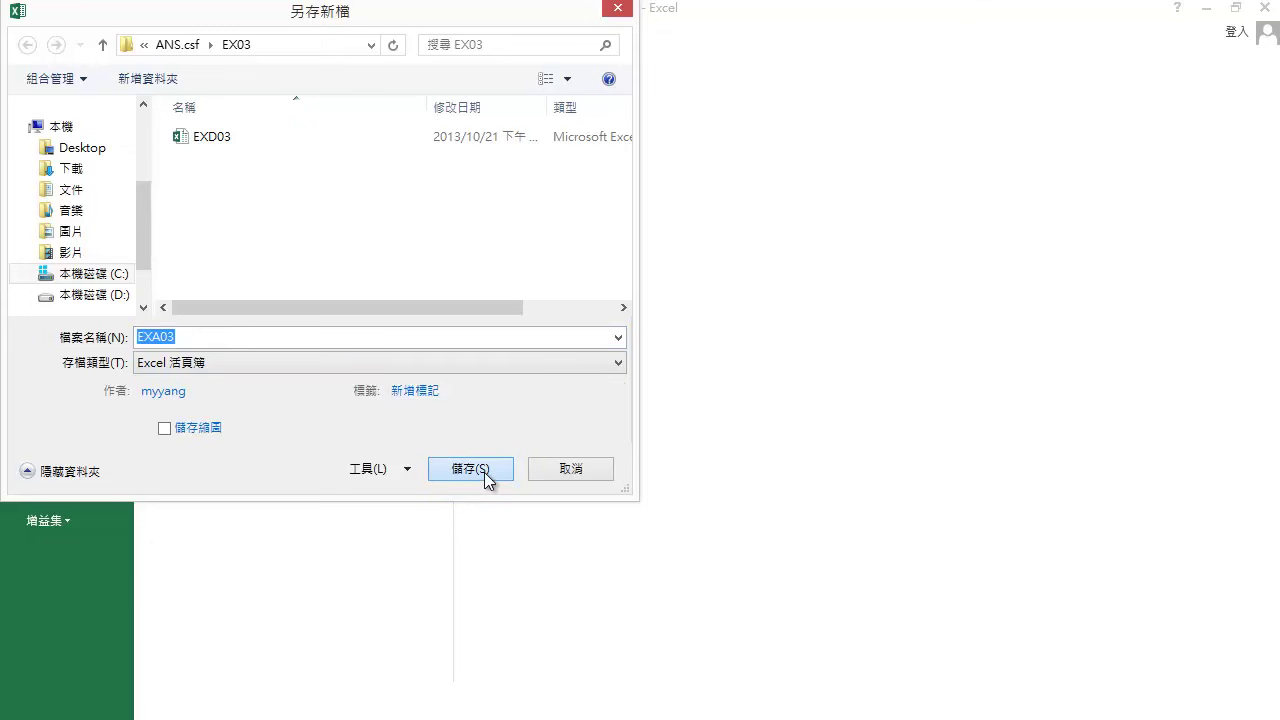
left_click(484, 472)
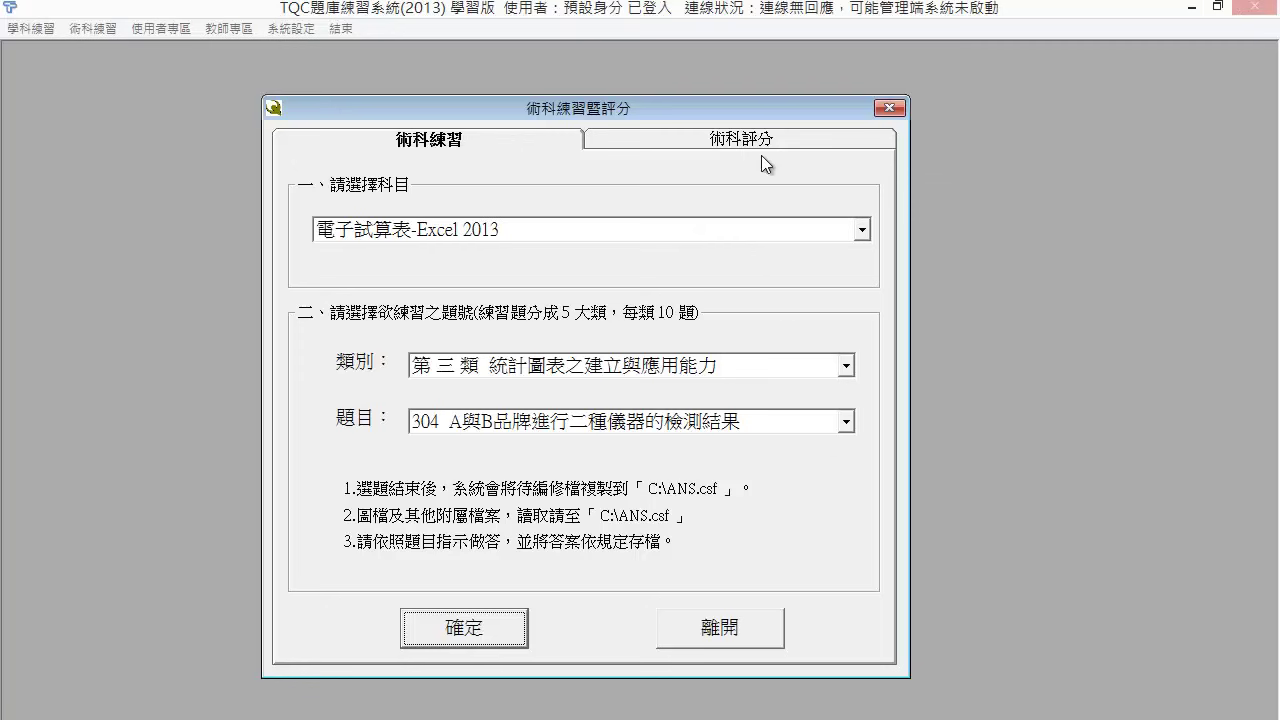
Grade the saved answer file in the TQC practice system, scoring 20 of 20.
left_click(758, 144)
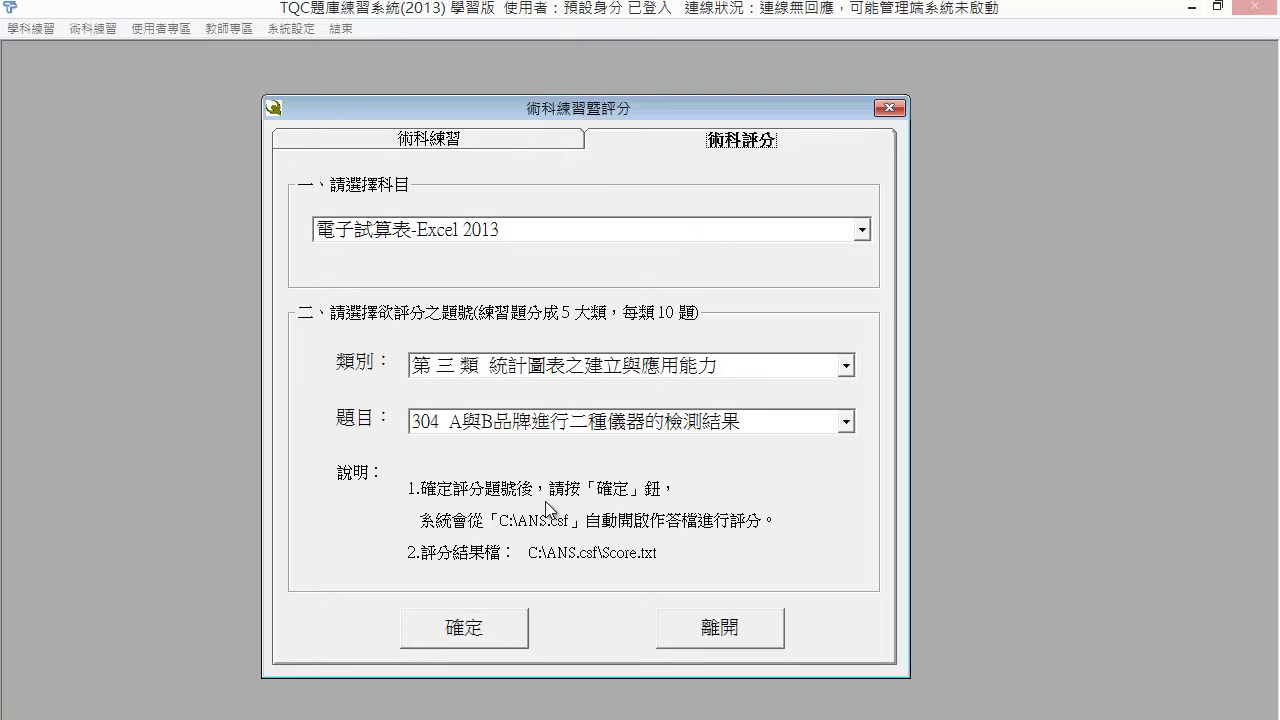
left_click(489, 620)
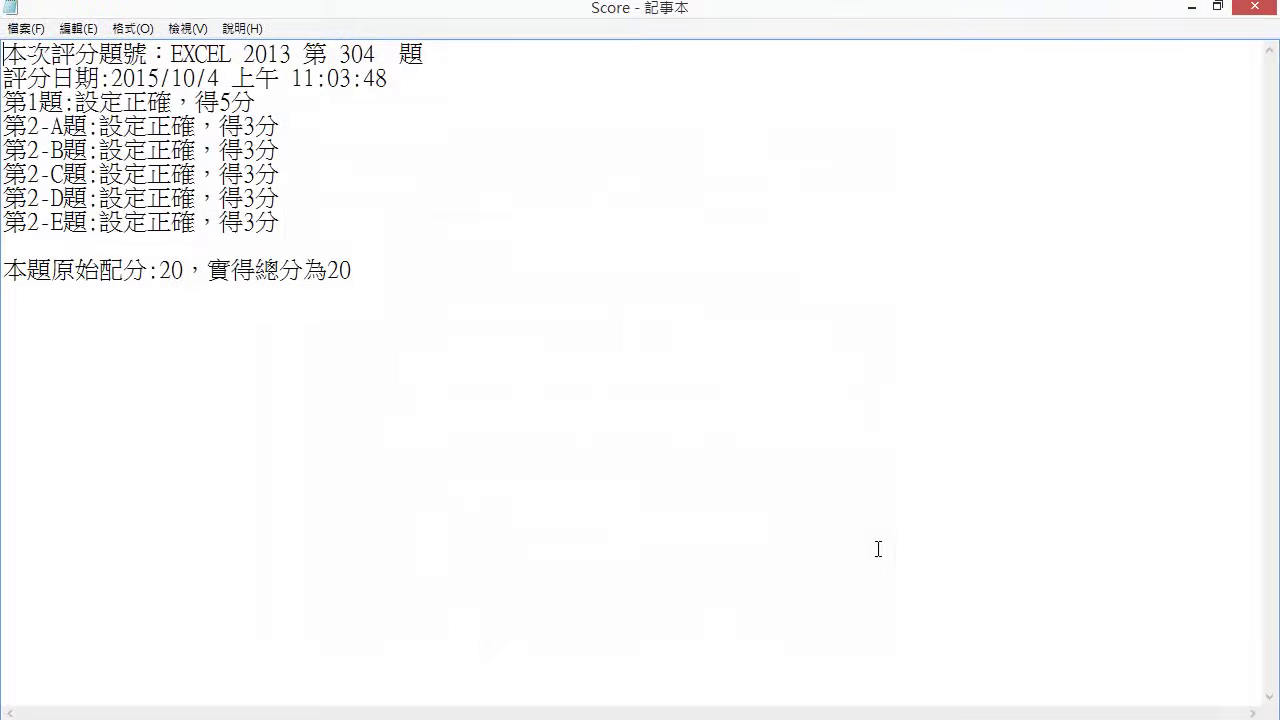